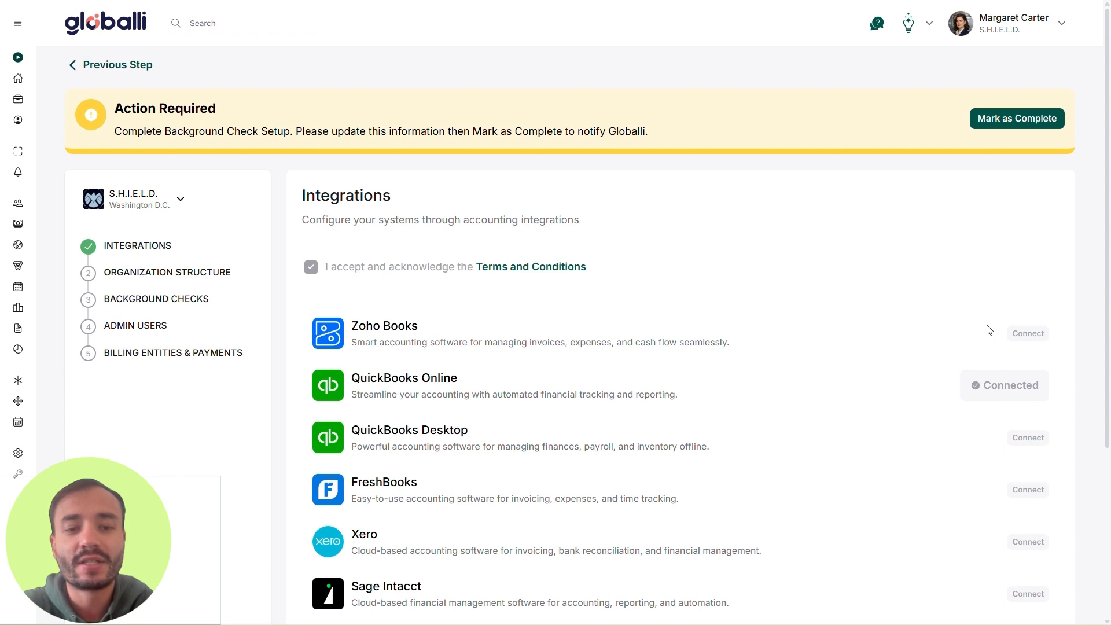
# Step: Review the accounting integrations list, then save the Integrations section and exit to the Configure Organization overview
pyautogui.scroll(-4, 989, 330)
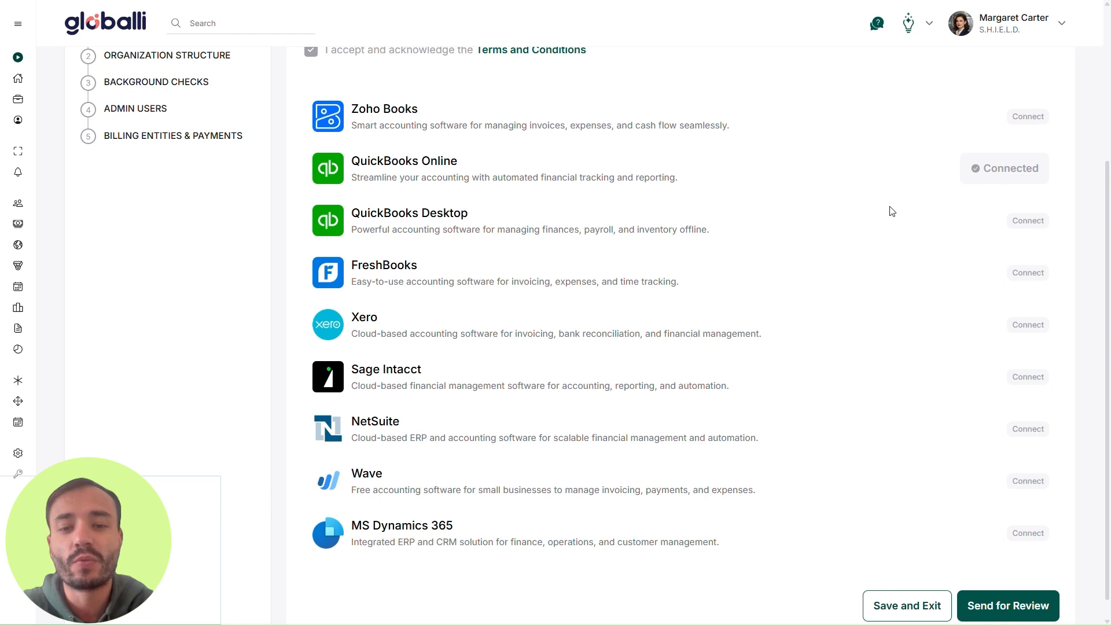
pyautogui.scroll(-1, 892, 211)
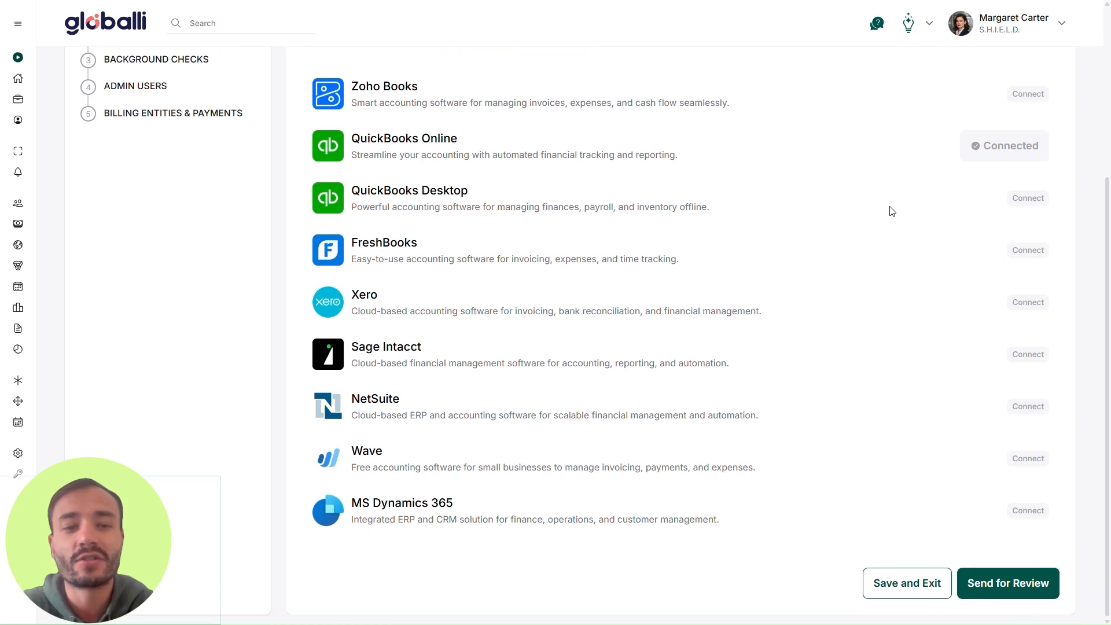
pyautogui.click(906, 582)
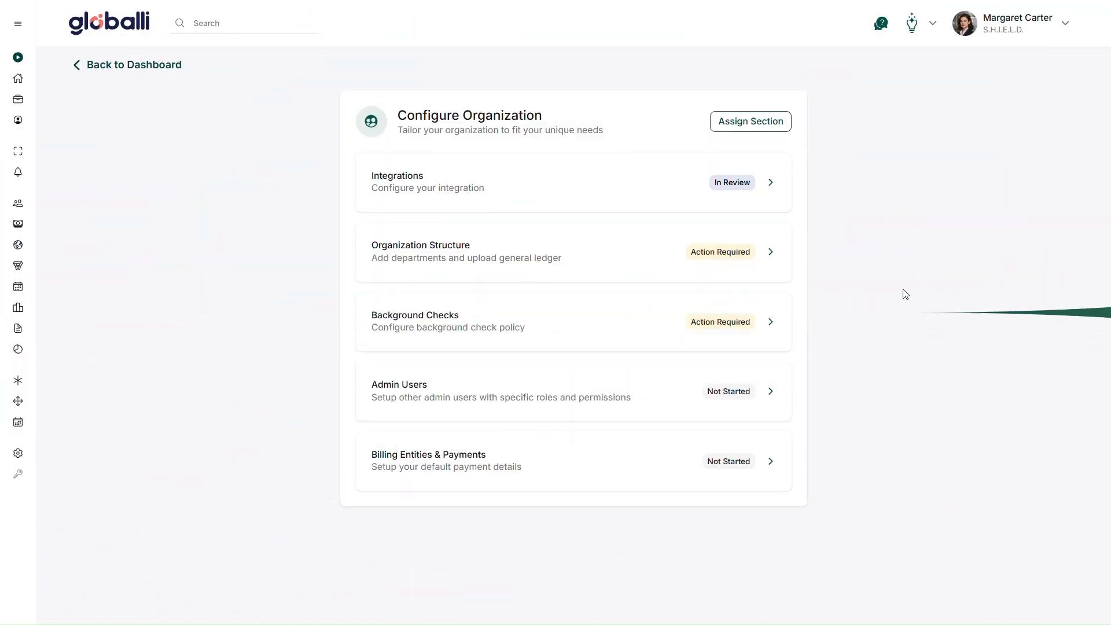
# Step: Open Organization Structure and accept its department setup with the Manually Enter source and the existing departments list
pyautogui.click(631, 273)
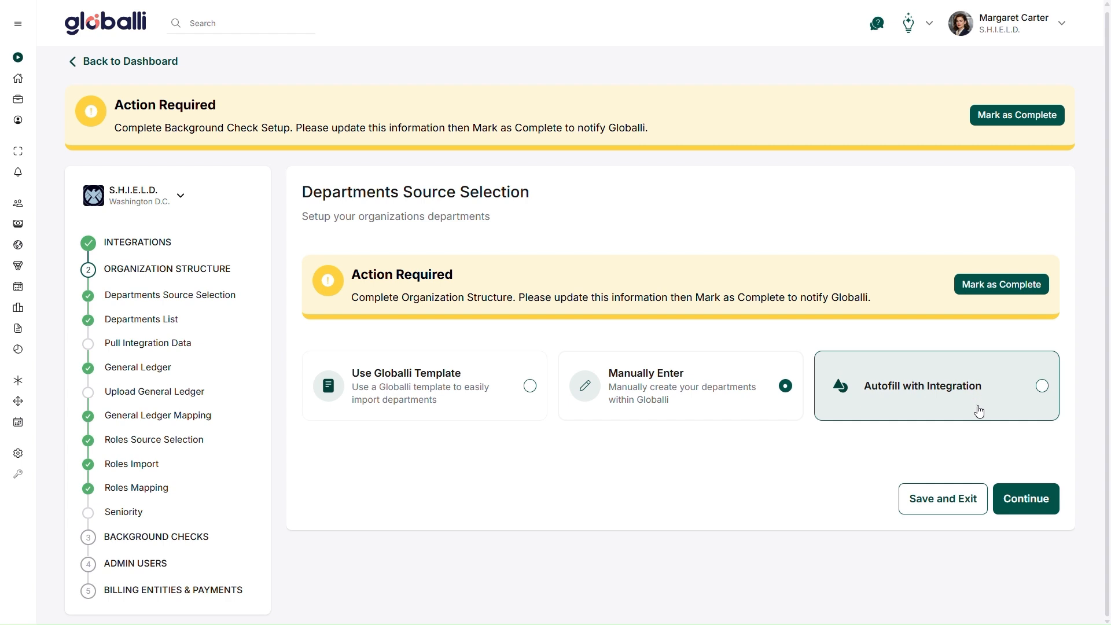
pyautogui.click(1027, 498)
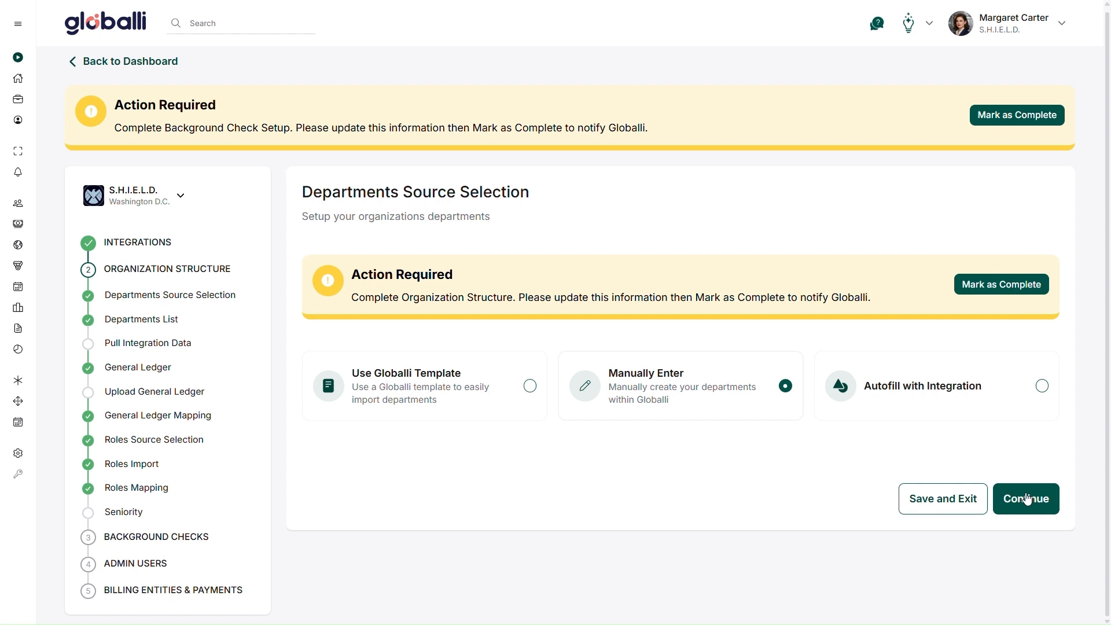
pyautogui.scroll(-4, 1025, 497)
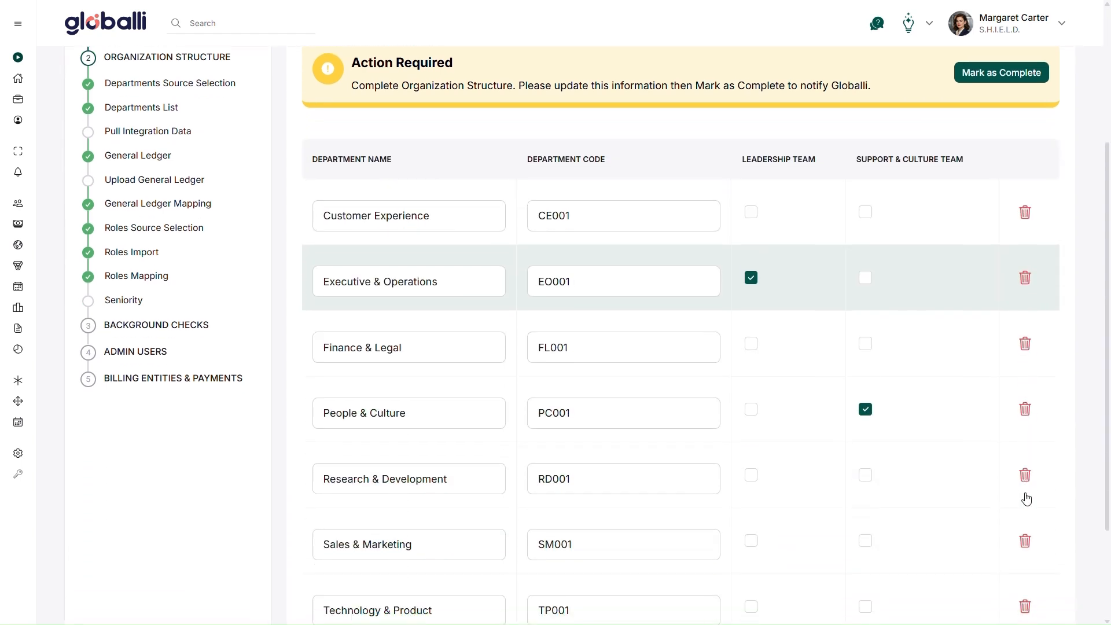
pyautogui.scroll(-1, 599, 218)
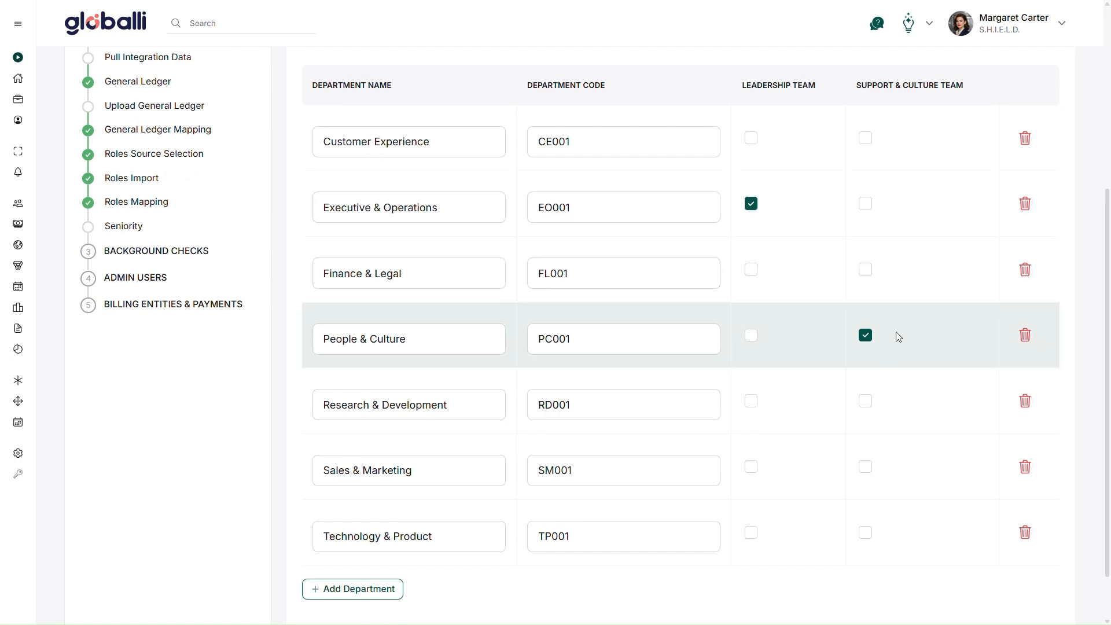
pyautogui.scroll(-1, 898, 337)
pyautogui.click(1037, 584)
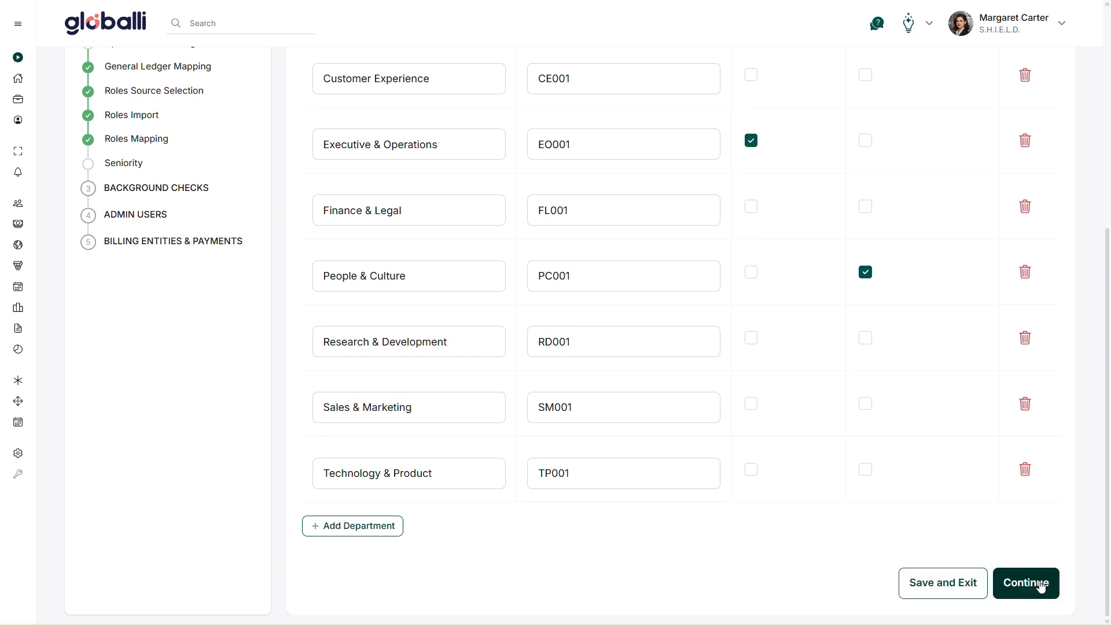
pyautogui.click(1040, 585)
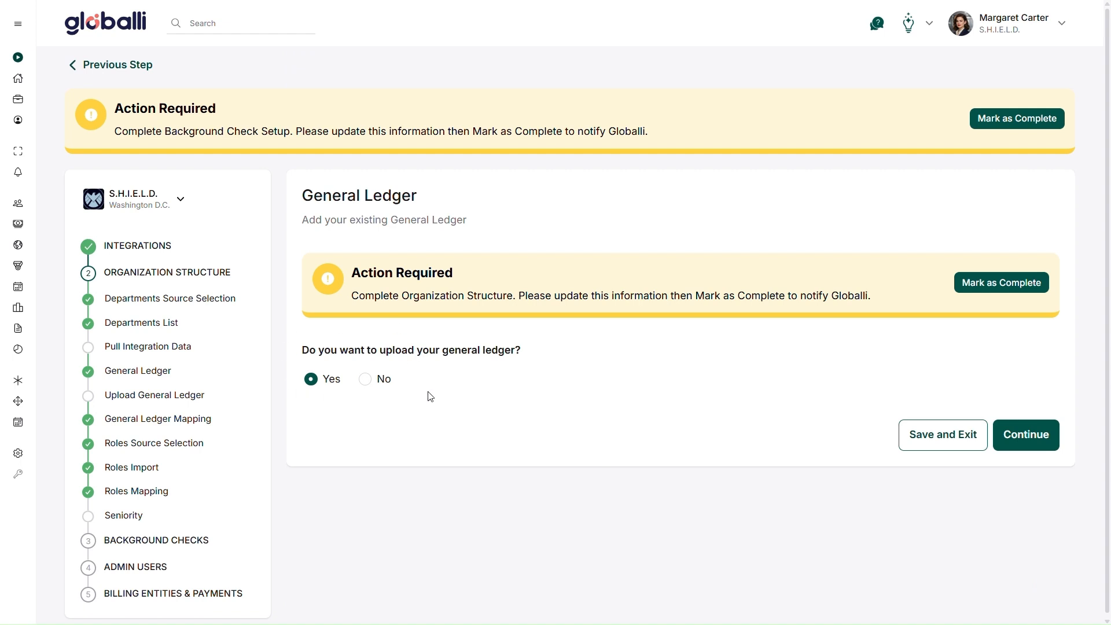
# Step: Confirm the general ledger upload with Autofill with Integration and continue past the QuickBooks Online data pull
pyautogui.click(1033, 444)
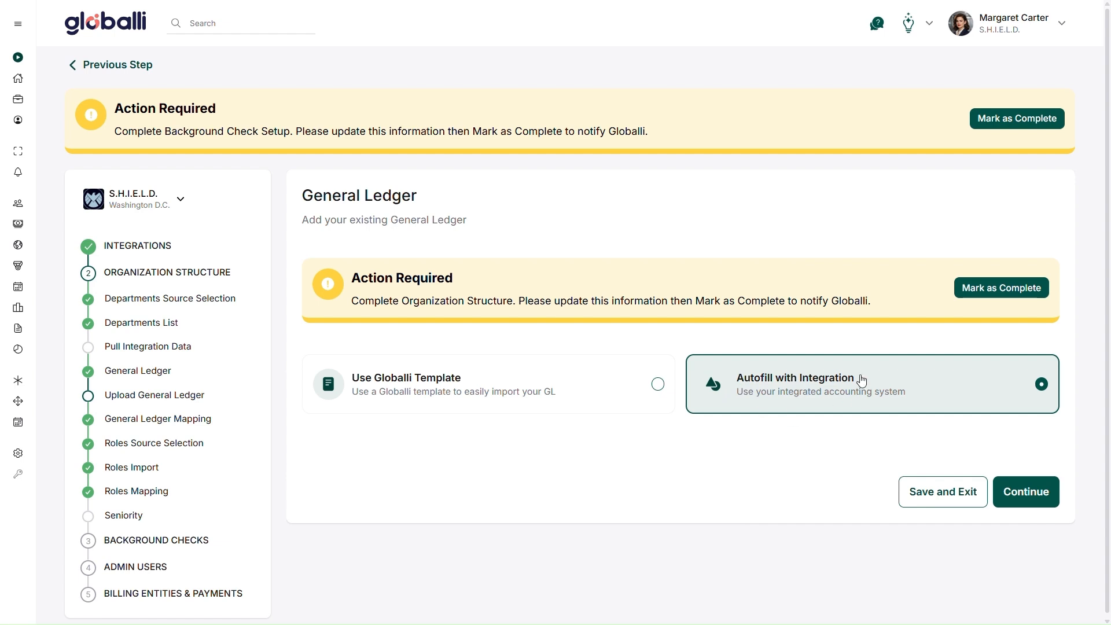
pyautogui.click(1023, 499)
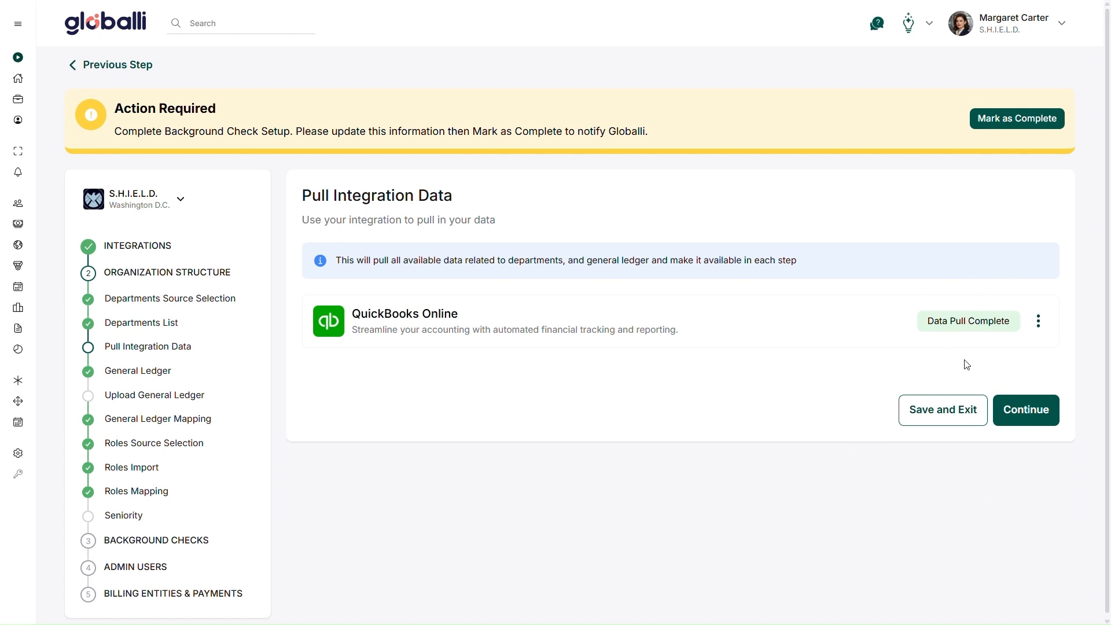
pyautogui.click(1039, 321)
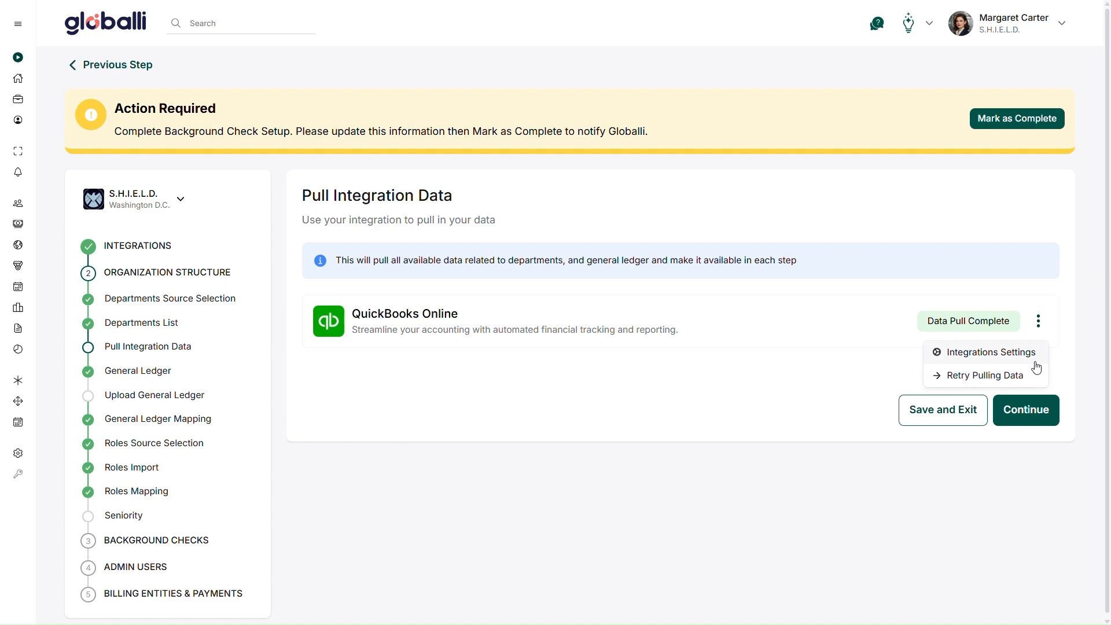
pyautogui.click(1036, 411)
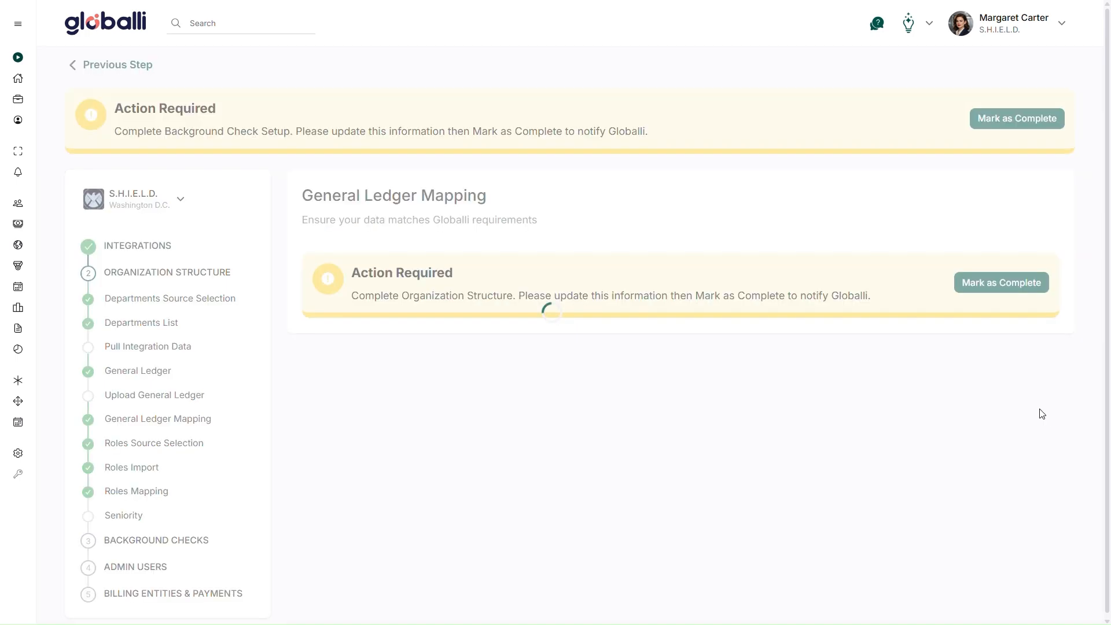
# Step: Look through the general ledger mapping rows for All Countries and the paycode choices available for the Accounts Receivable row
pyautogui.scroll(-5, 1041, 414)
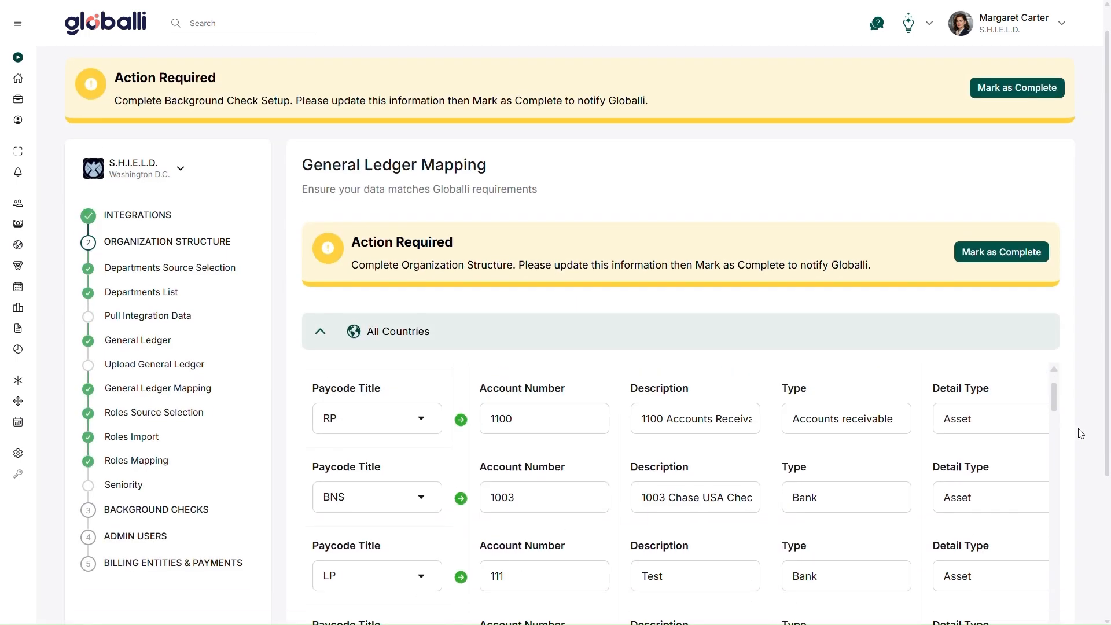
pyautogui.scroll(-2, 1080, 433)
pyautogui.scroll(-1, 923, 420)
pyautogui.scroll(2, 563, 372)
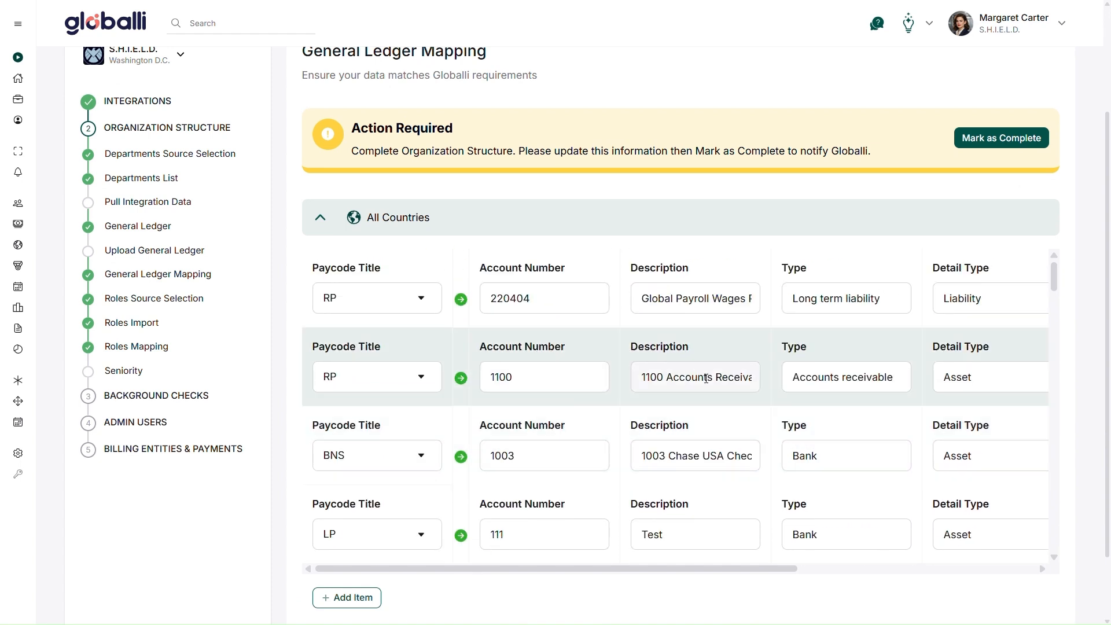
pyautogui.scroll(-3, 726, 379)
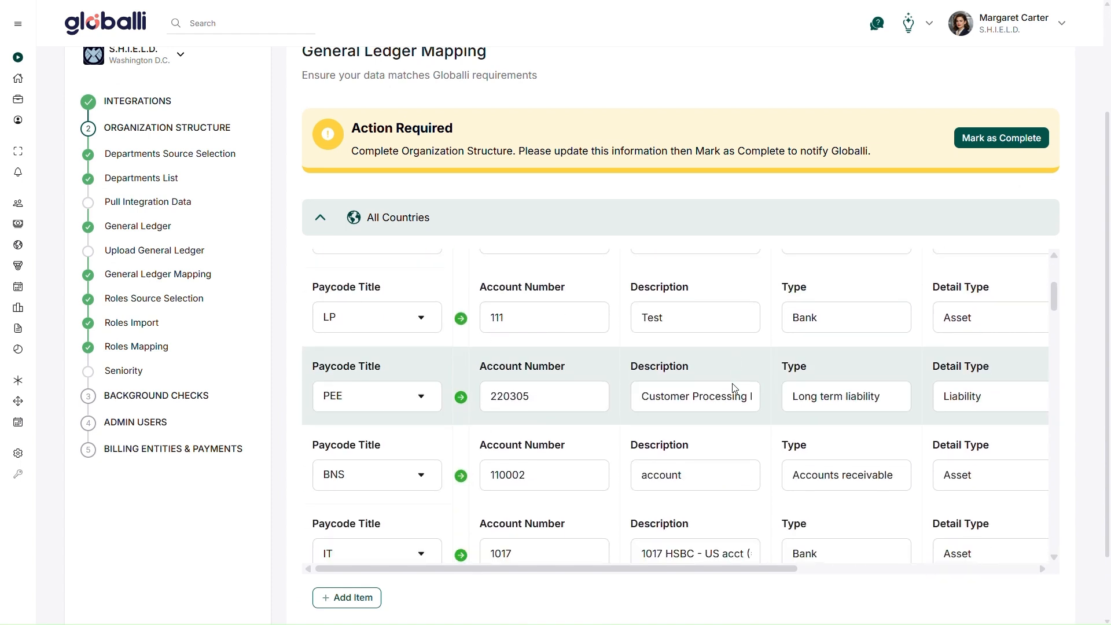
pyautogui.scroll(3, 733, 389)
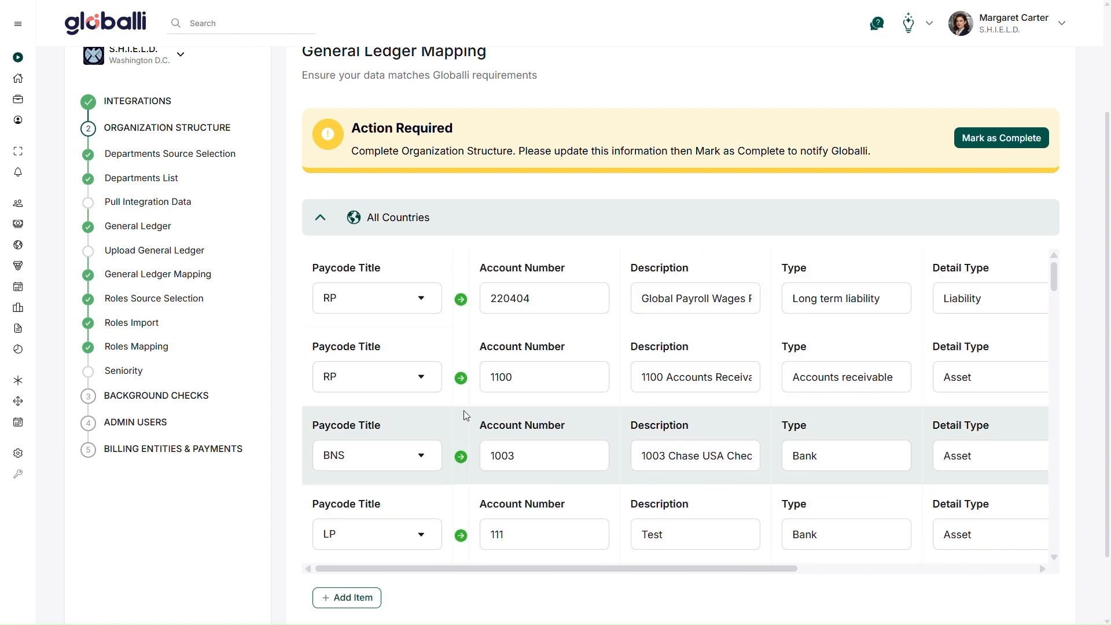
pyautogui.click(421, 377)
pyautogui.scroll(-3, 399, 486)
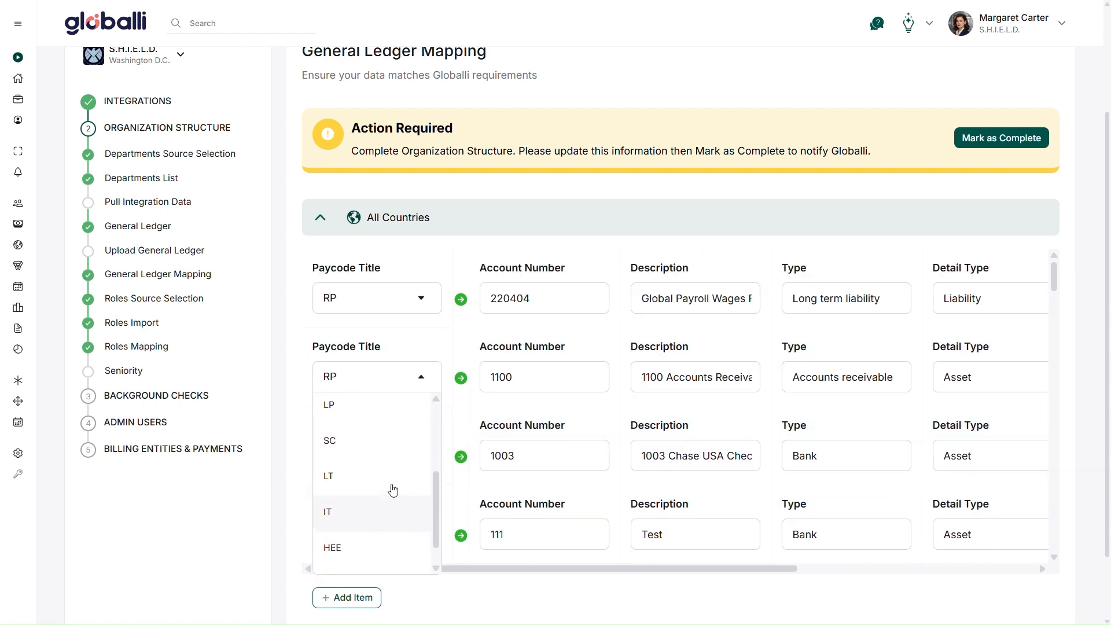
pyautogui.scroll(2, 393, 480)
pyautogui.click(401, 377)
# Step: Check the departments assigned to the Accounts Receivable row and accept the general ledger mapping
pyautogui.moveTo(598, 570); pyautogui.dragTo(903, 571)
pyautogui.click(964, 390)
pyautogui.scroll(-3, 963, 469)
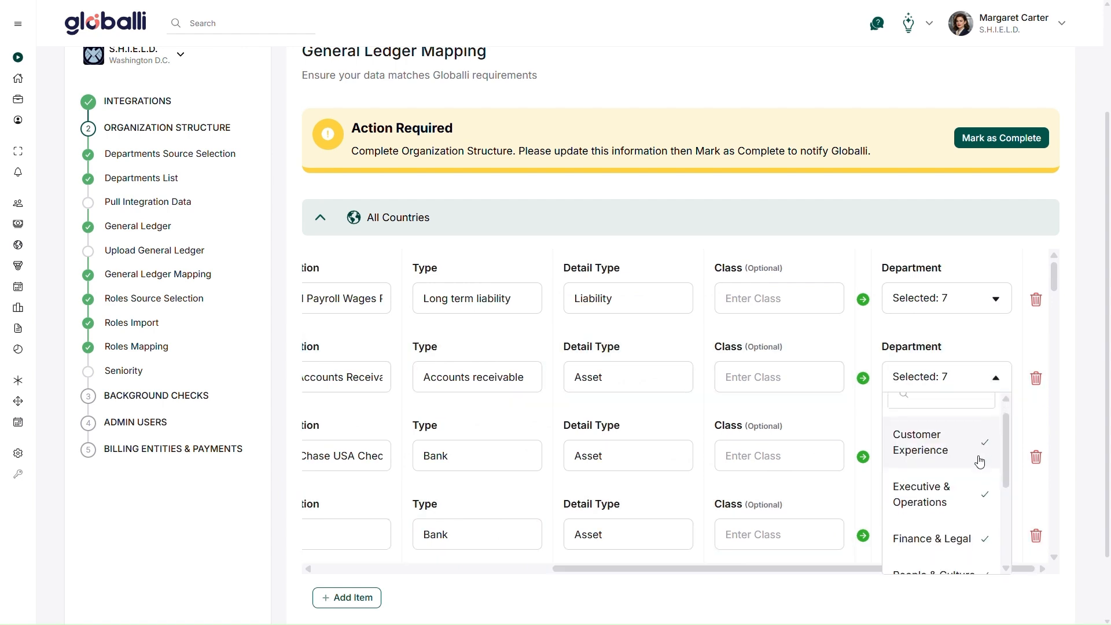
pyautogui.click(1083, 487)
pyautogui.scroll(-1, 1082, 487)
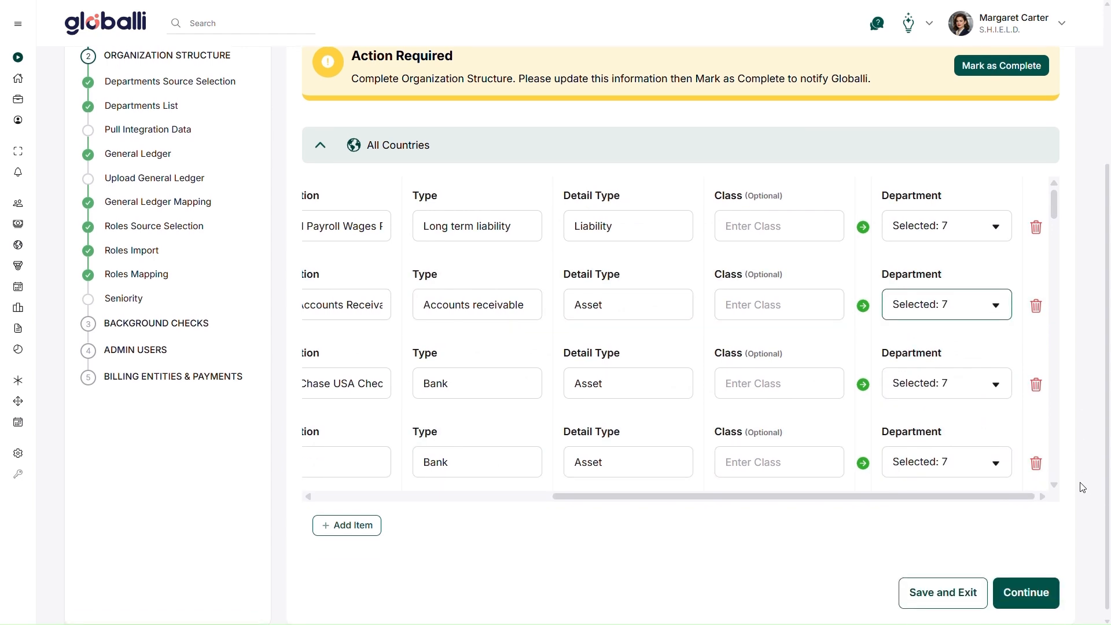
pyautogui.scroll(-1, 1083, 487)
pyautogui.click(1040, 586)
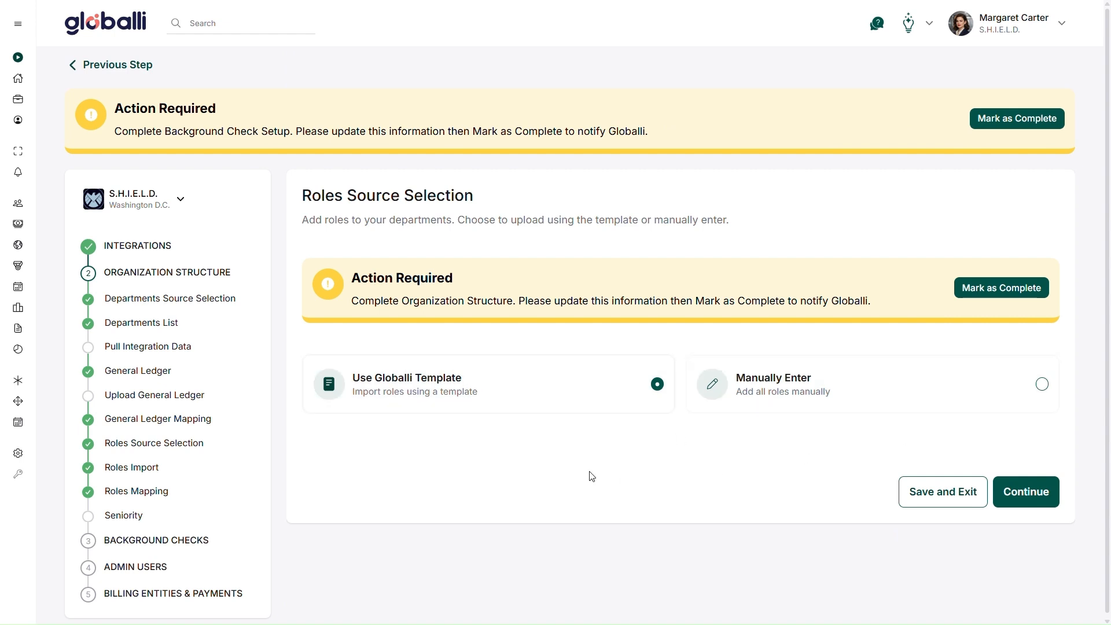
# Step: Continue with the Globalli template as the roles source and the uploaded Roles template (2).csv file
pyautogui.click(1033, 491)
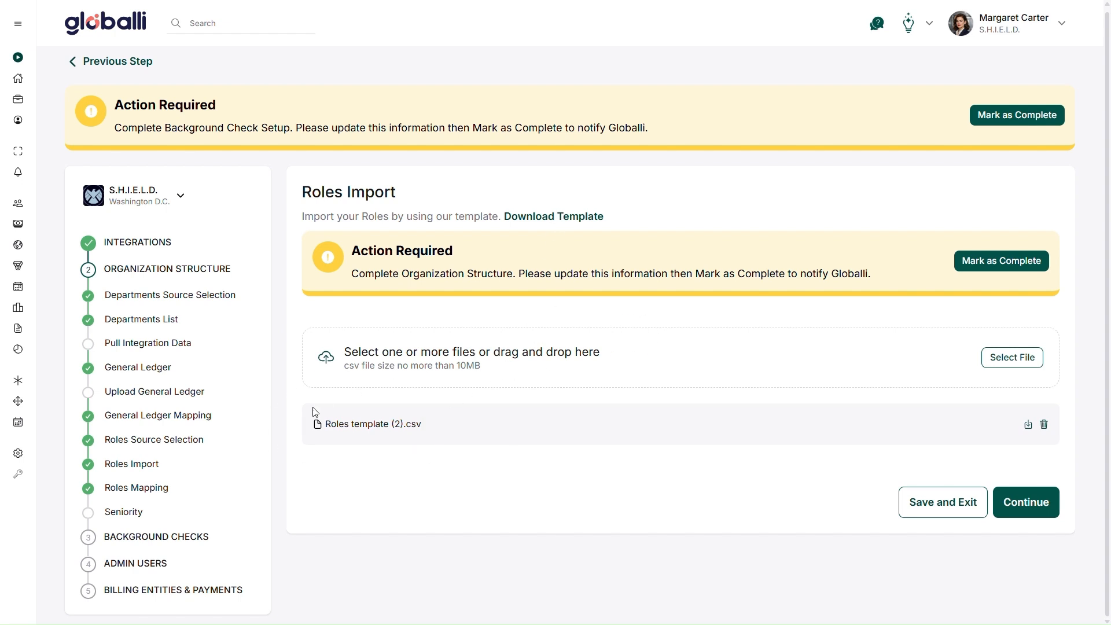
pyautogui.click(1050, 509)
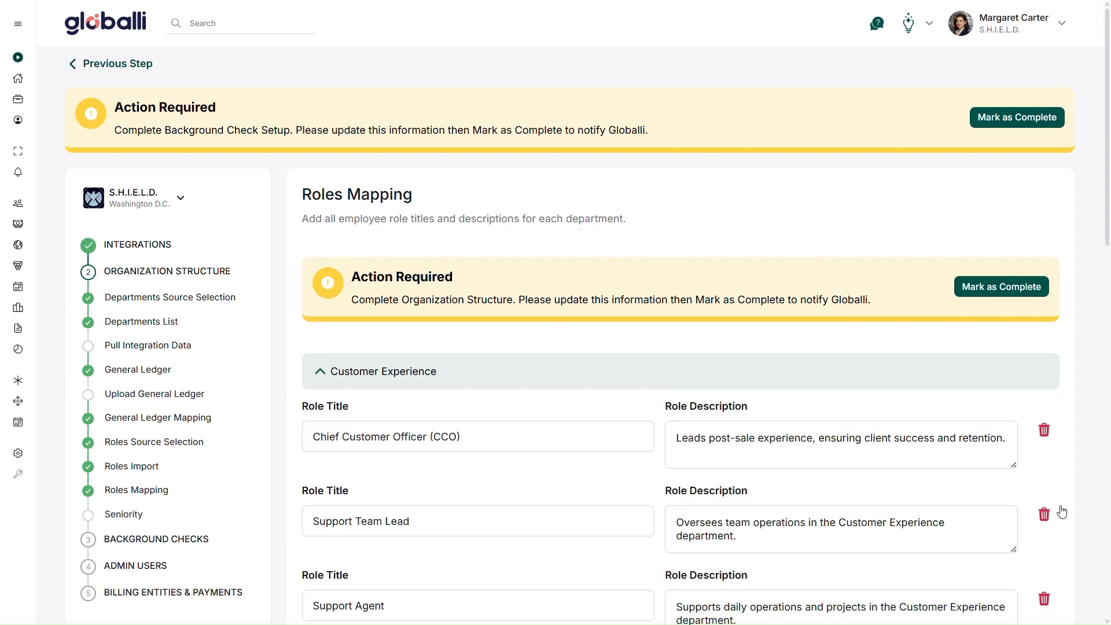
# Step: Review the Customer Experience and Executive & Operations role titles and descriptions, and accept the roles mapping
pyautogui.scroll(-2, 1062, 510)
pyautogui.scroll(-2, 1061, 509)
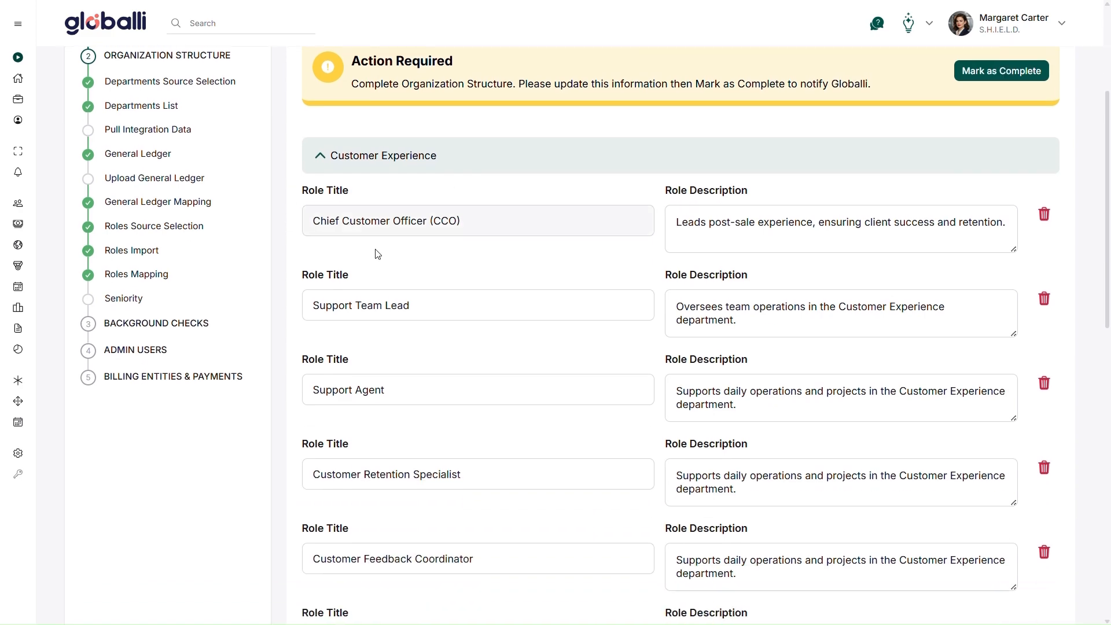
pyautogui.scroll(-1, 376, 251)
pyautogui.scroll(-1, 489, 301)
pyautogui.scroll(1, 426, 236)
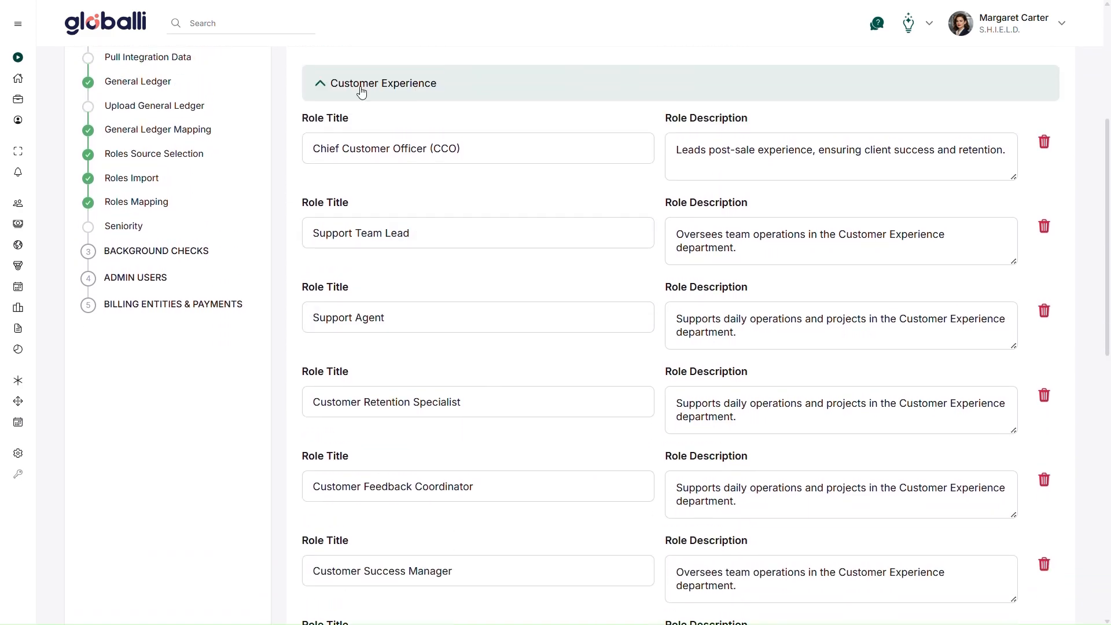
pyautogui.click(359, 83)
pyautogui.click(406, 232)
pyautogui.scroll(-3, 399, 243)
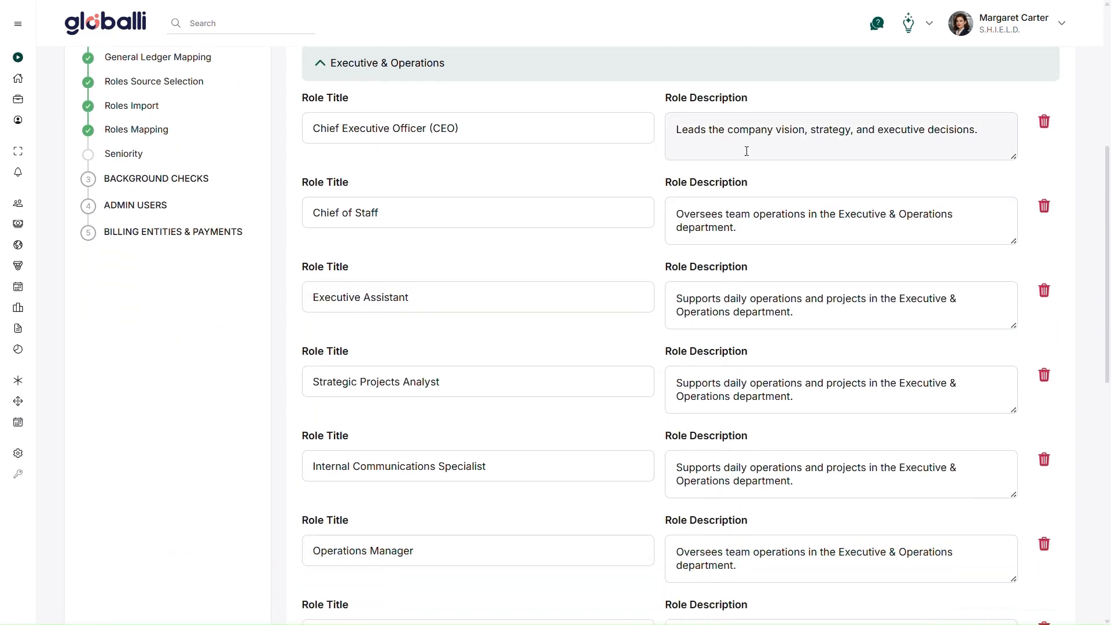
pyautogui.scroll(-6, 1070, 292)
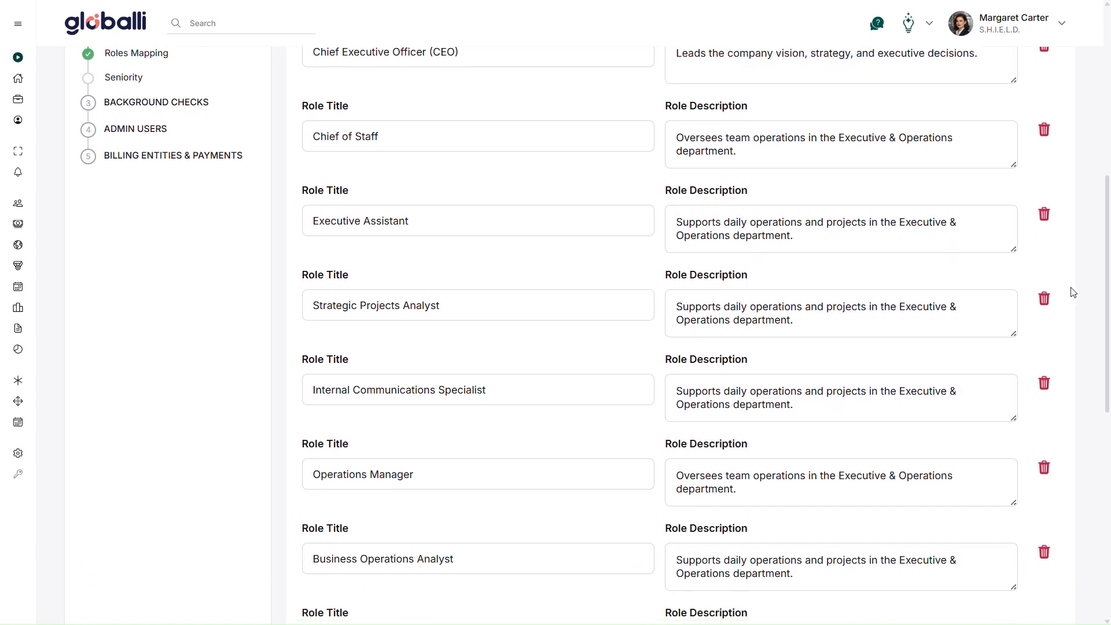
pyautogui.scroll(-4, 1071, 292)
pyautogui.click(1024, 584)
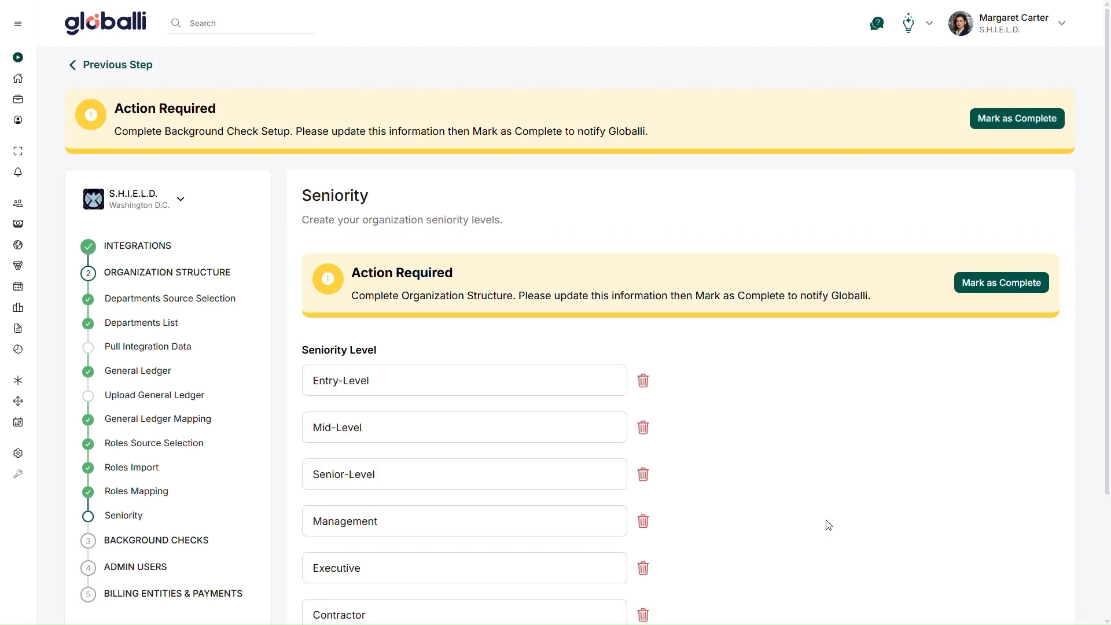
# Step: Review the seniority levels from Entry-Level to Contractor and send the organization structure for review
pyautogui.scroll(-3, 828, 524)
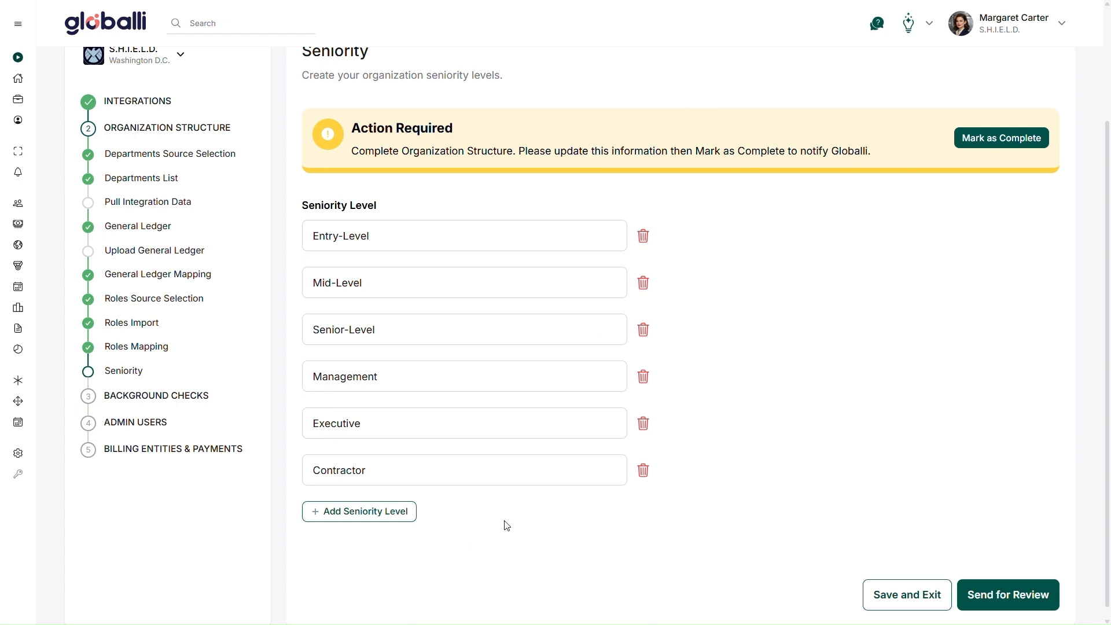
pyautogui.scroll(-1, 600, 481)
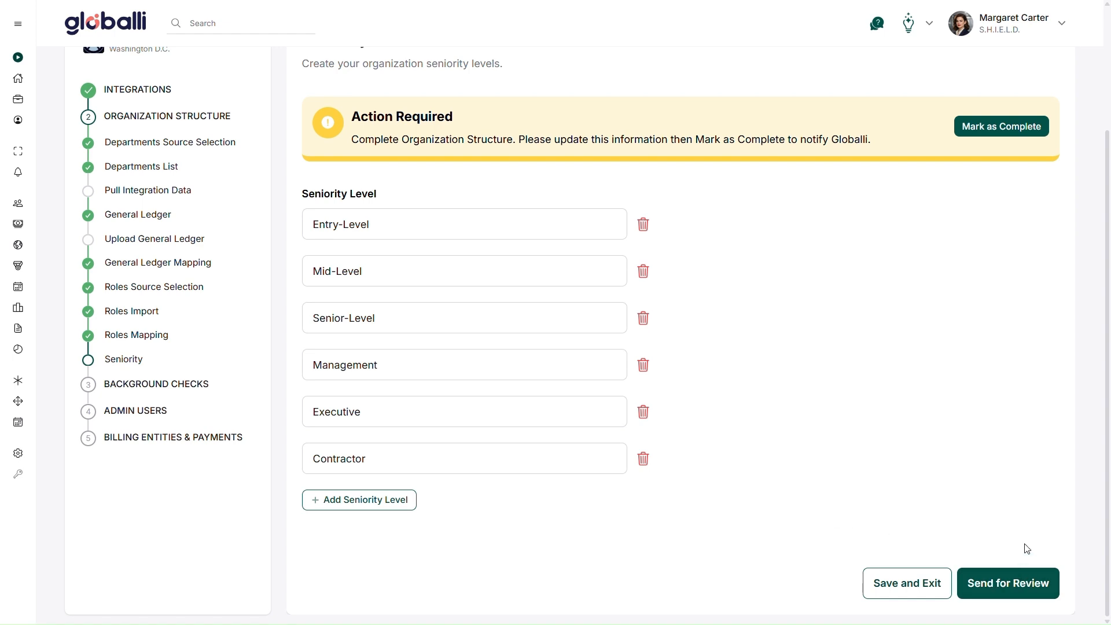
pyautogui.click(1034, 589)
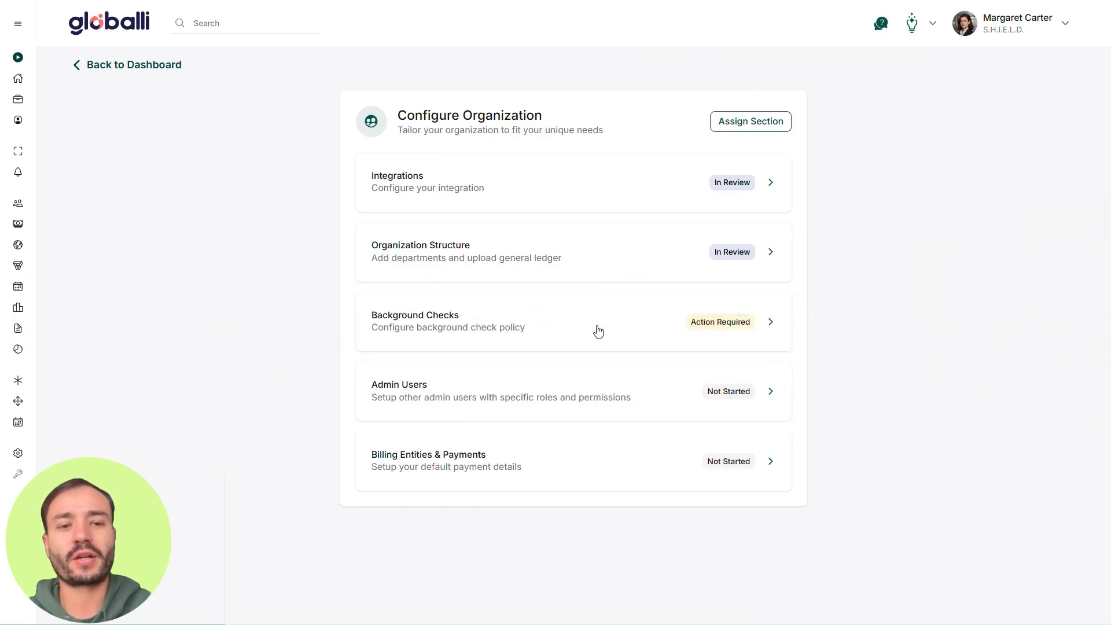
# Step: Continue the Background Checks setup with Yes for offering checks, and view the details of the Essential plan
pyautogui.click(599, 331)
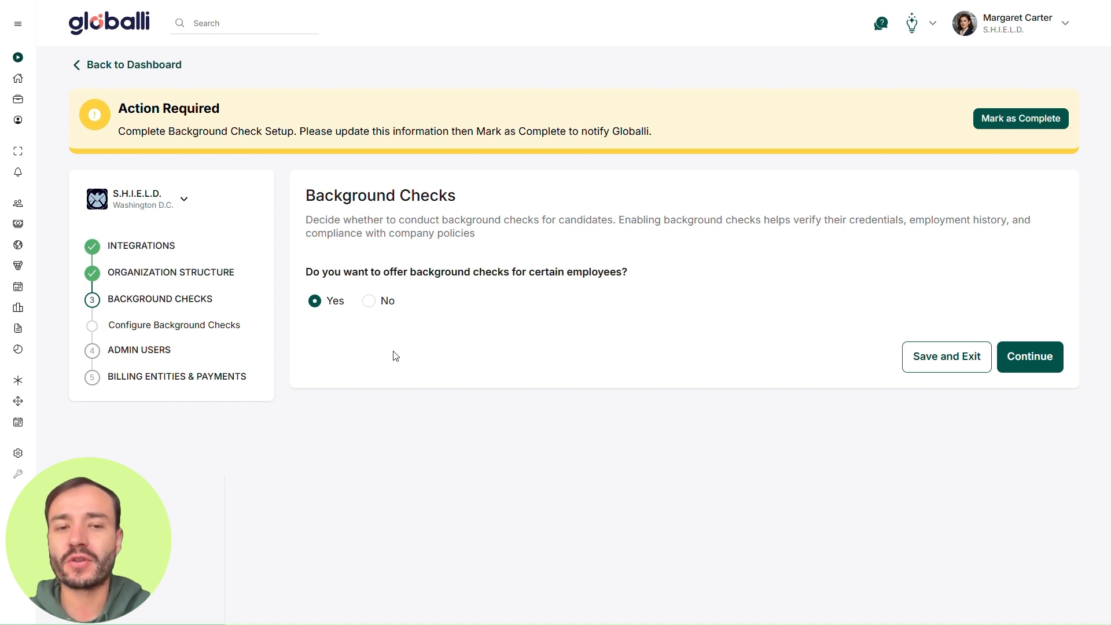
pyautogui.click(1038, 361)
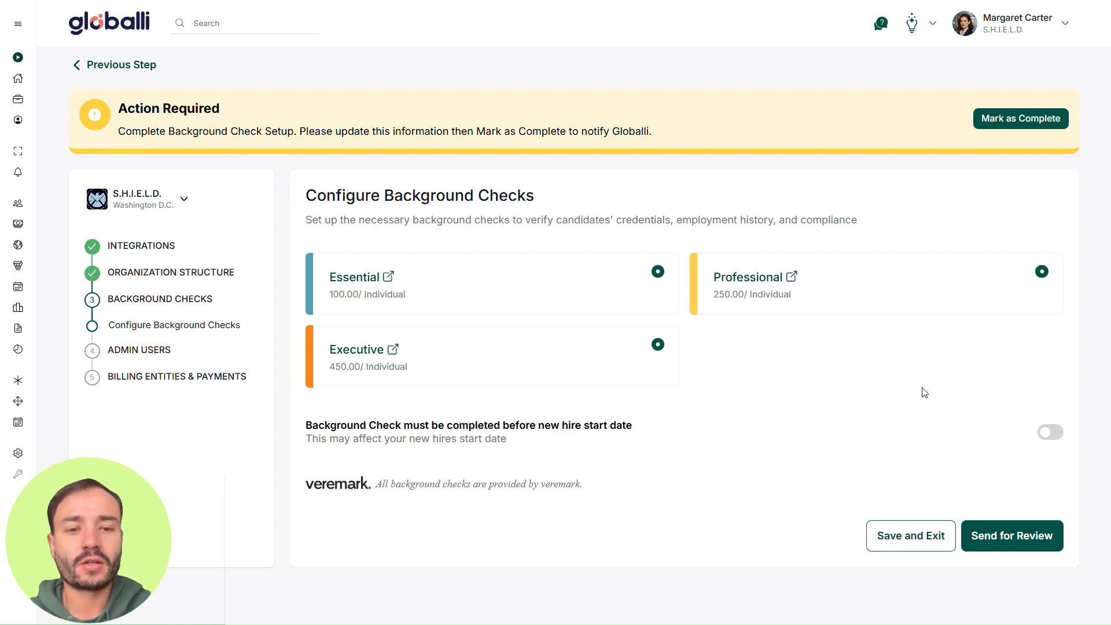
pyautogui.click(341, 282)
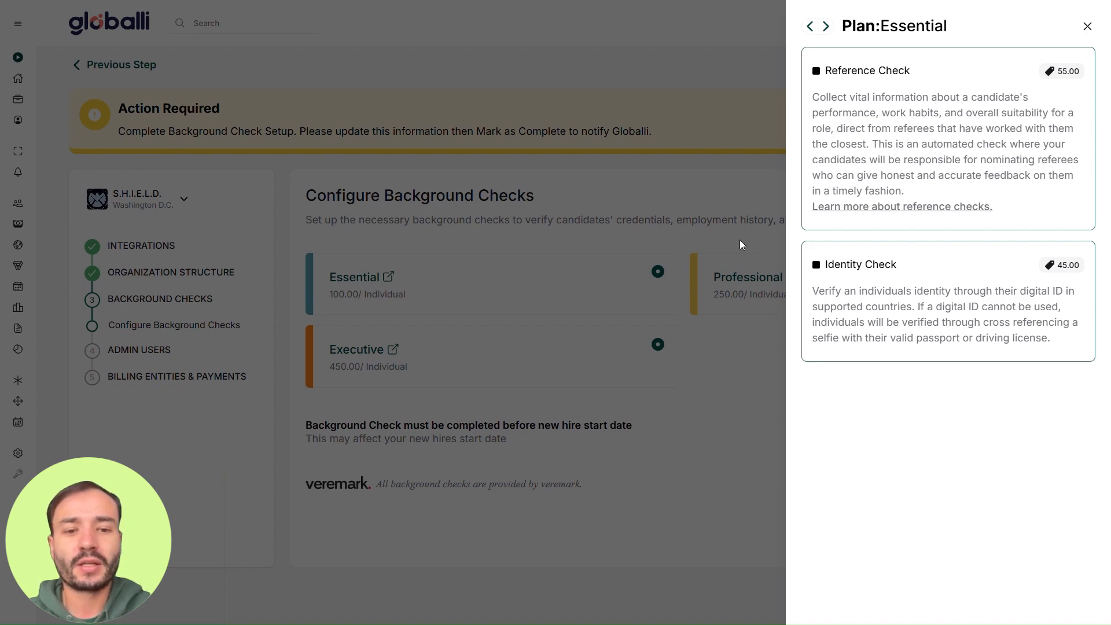
pyautogui.click(1087, 27)
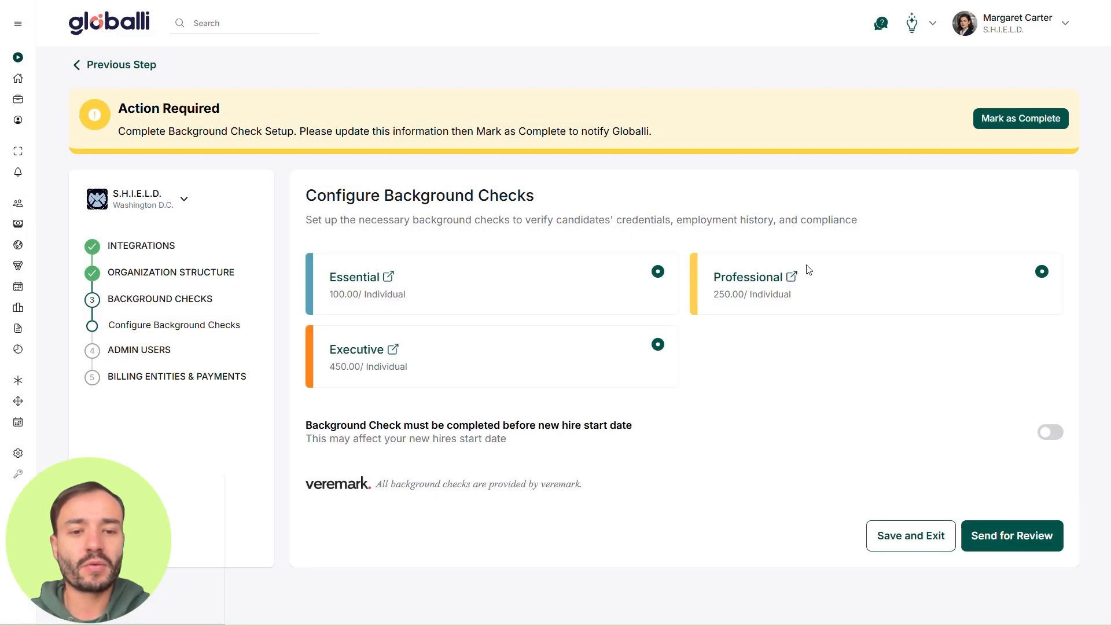
# Step: Review the checks included in the Professional background check plan, from Reference Check to Social Media Screening
pyautogui.click(754, 281)
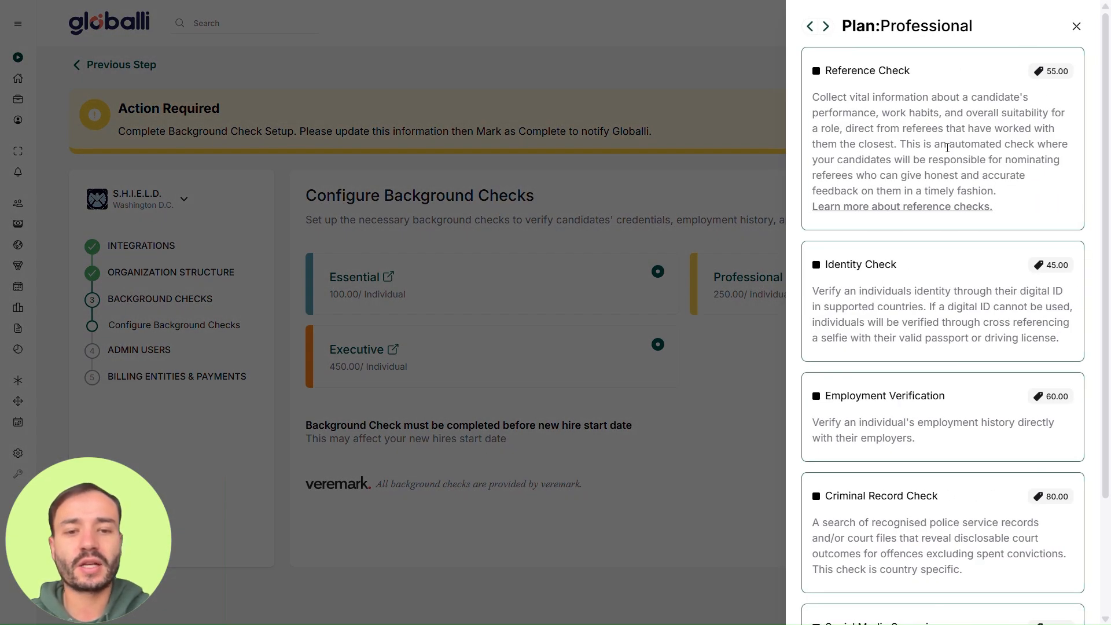
pyautogui.scroll(-3, 951, 149)
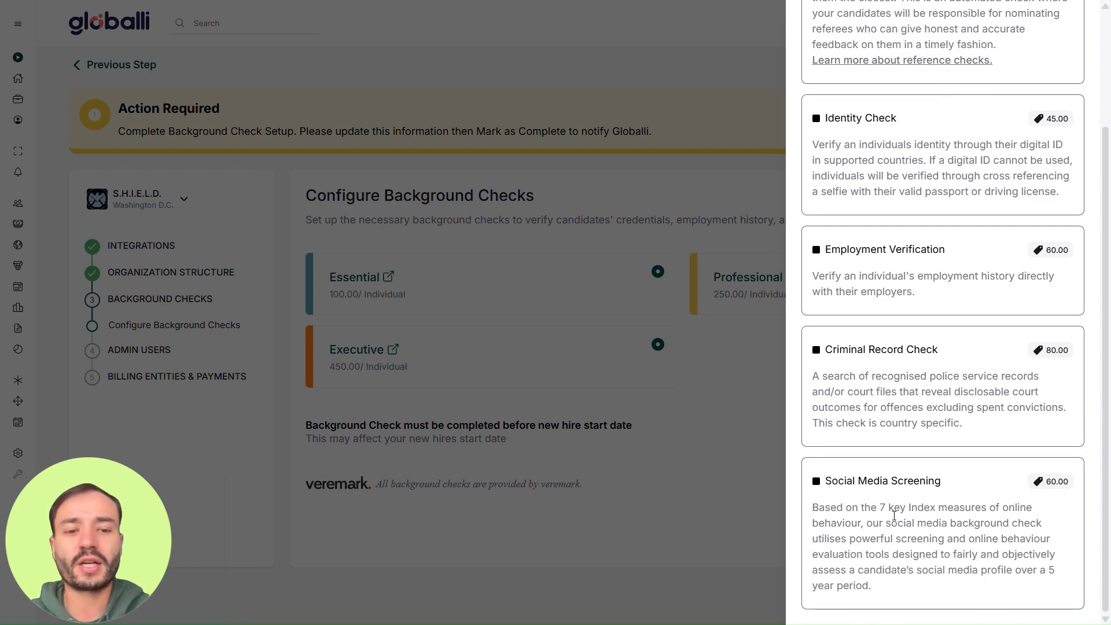
pyautogui.scroll(3, 1001, 290)
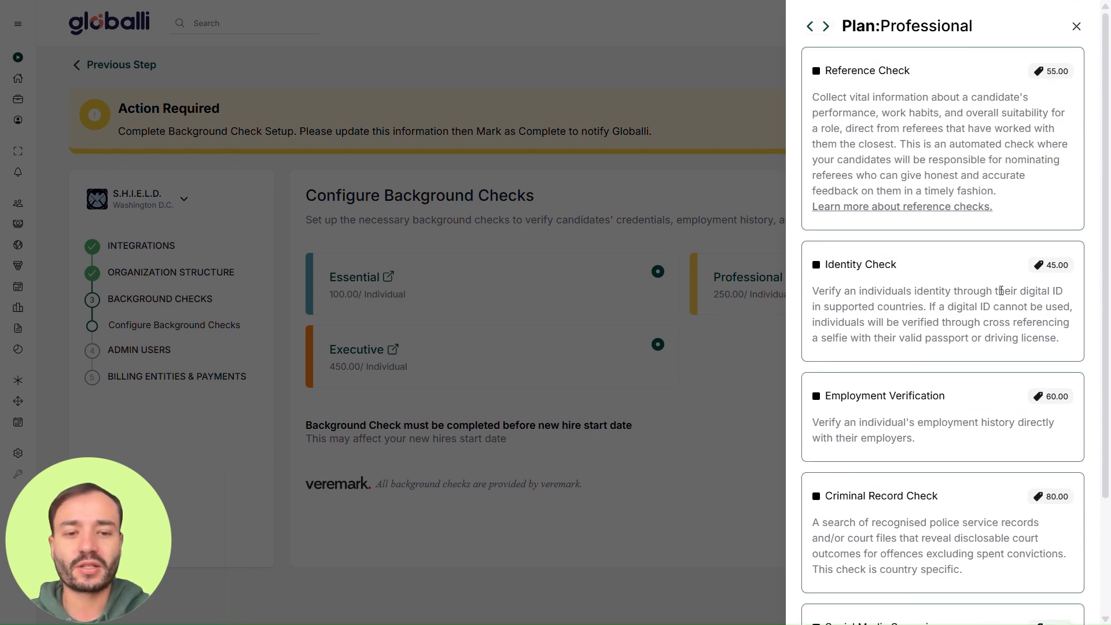
pyautogui.click(1077, 26)
# Step: Review the checks included in the Executive background check plan, from Global Sanctions Check to Drug Screening
pyautogui.click(360, 349)
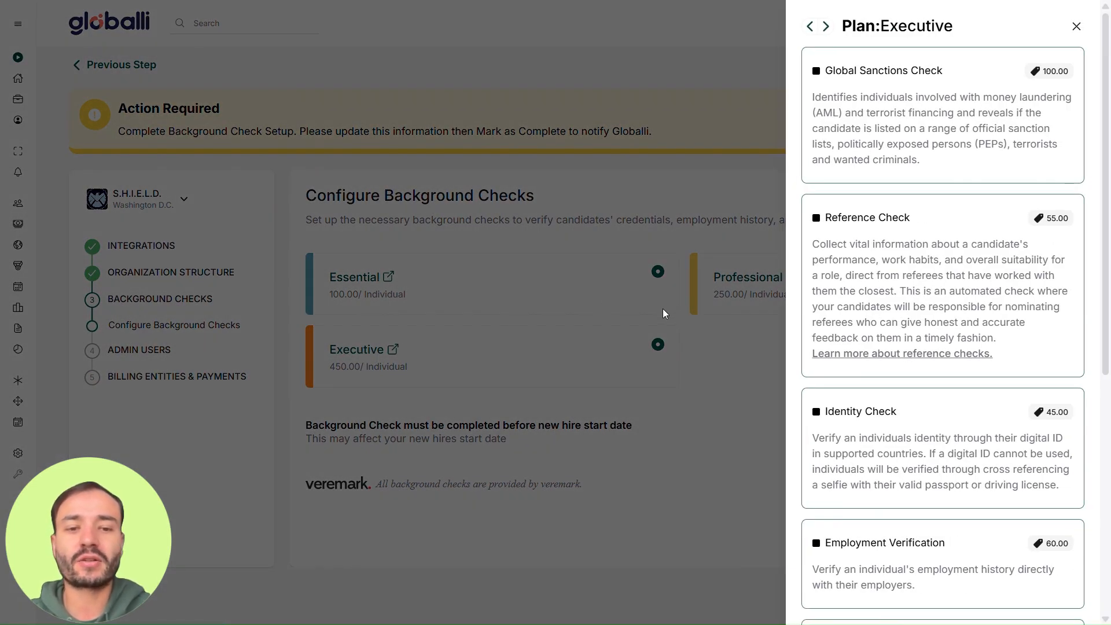
pyautogui.scroll(-1, 954, 329)
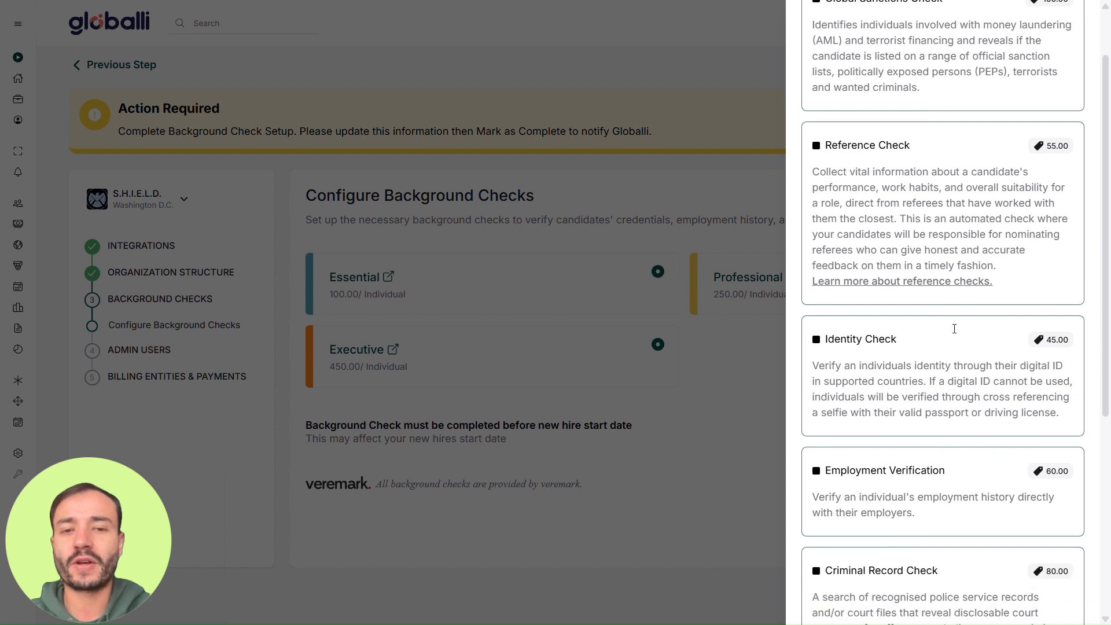
pyautogui.scroll(1, 954, 328)
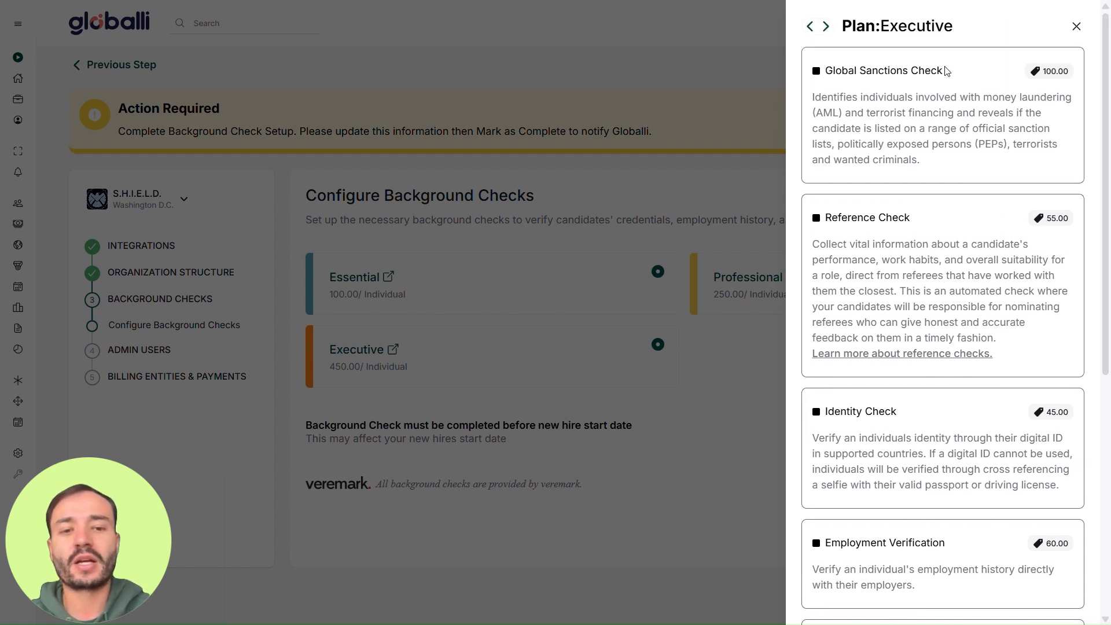
pyautogui.scroll(-5, 933, 313)
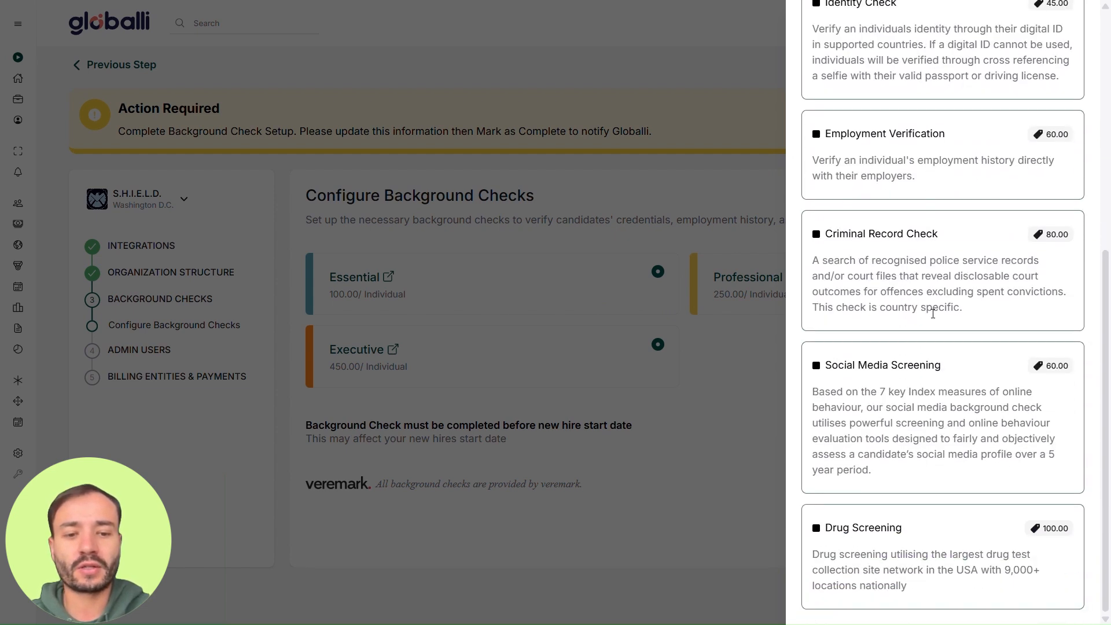
pyautogui.scroll(5, 1009, 104)
pyautogui.click(1080, 28)
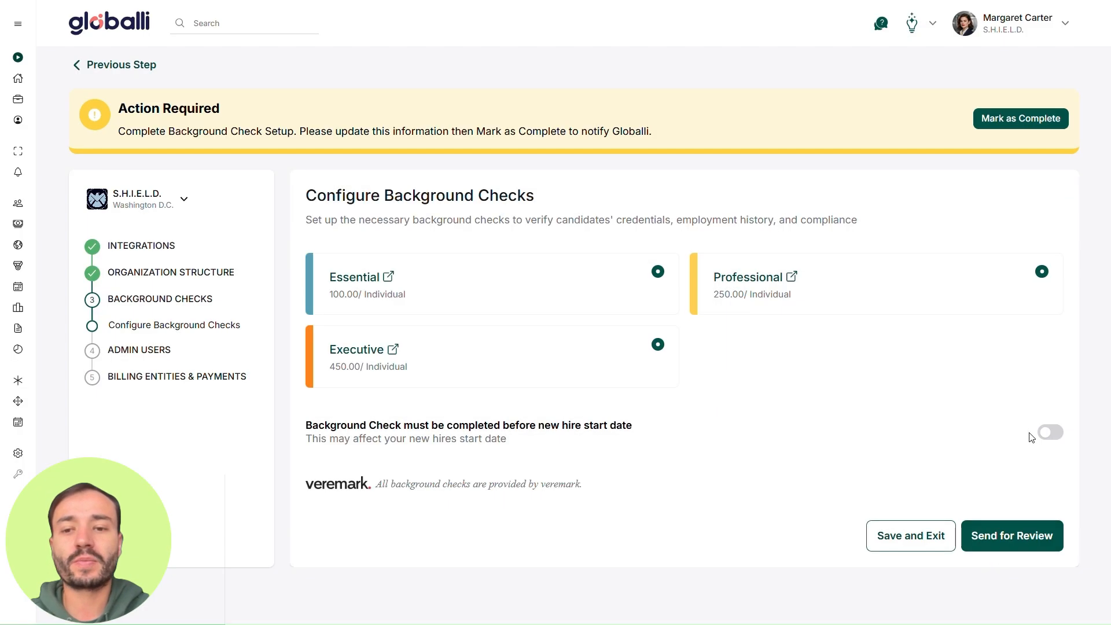
# Step: Leave the requirement to complete background checks before the new hire start date off, and send the Background Checks section for review
pyautogui.click(1051, 433)
pyautogui.click(1063, 438)
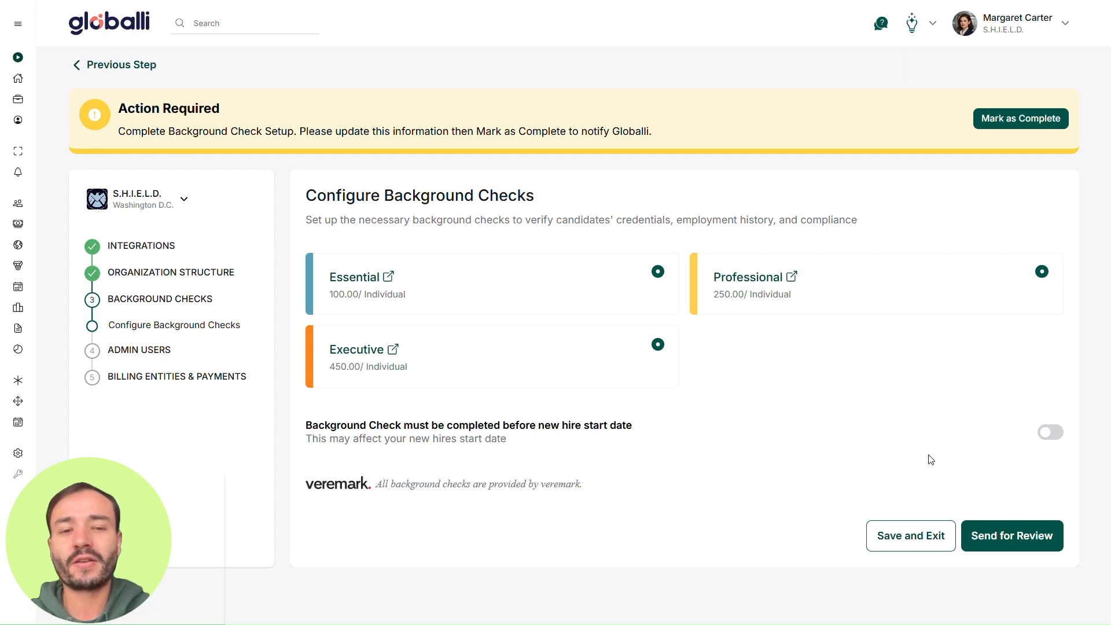
pyautogui.click(1034, 546)
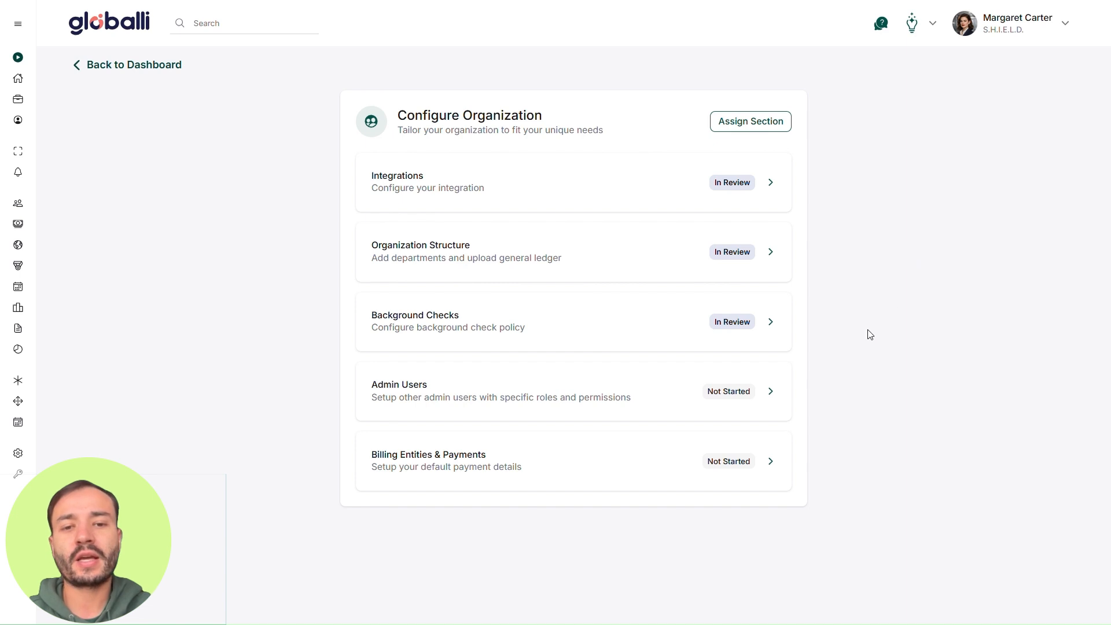
# Step: Start a new user access in the Admin Users section and name it America Payroll Team
pyautogui.click(612, 397)
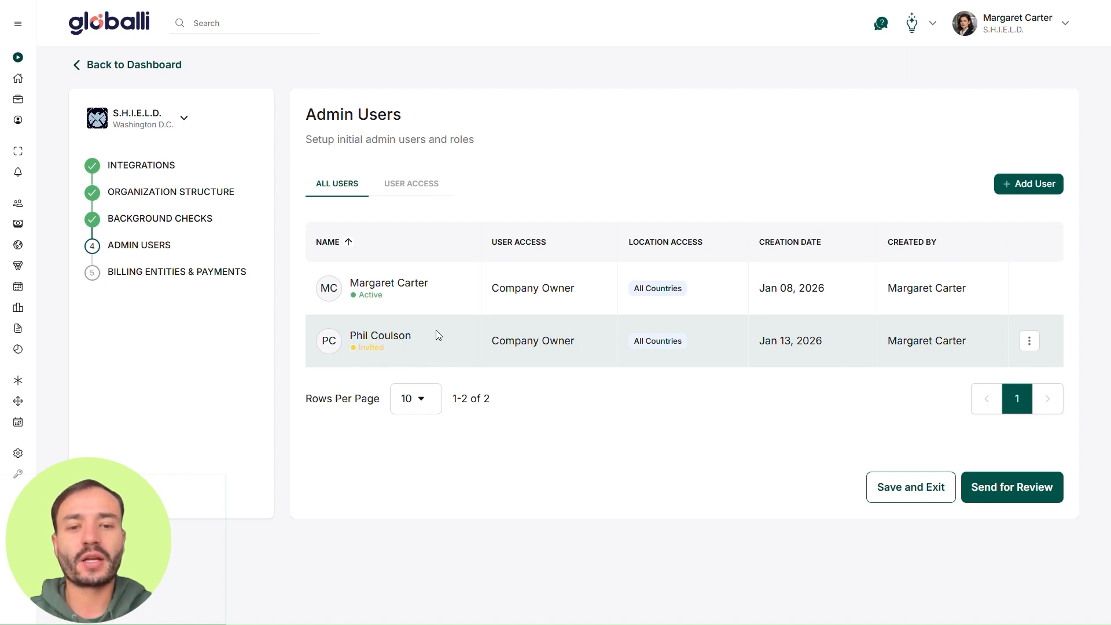
pyautogui.click(430, 197)
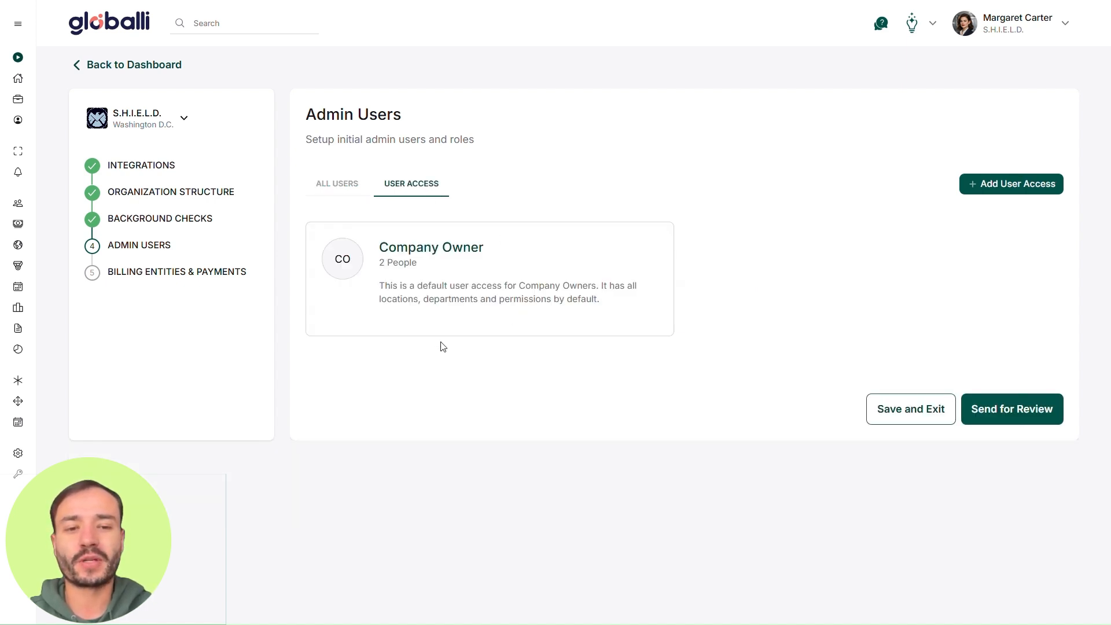
pyautogui.click(1006, 190)
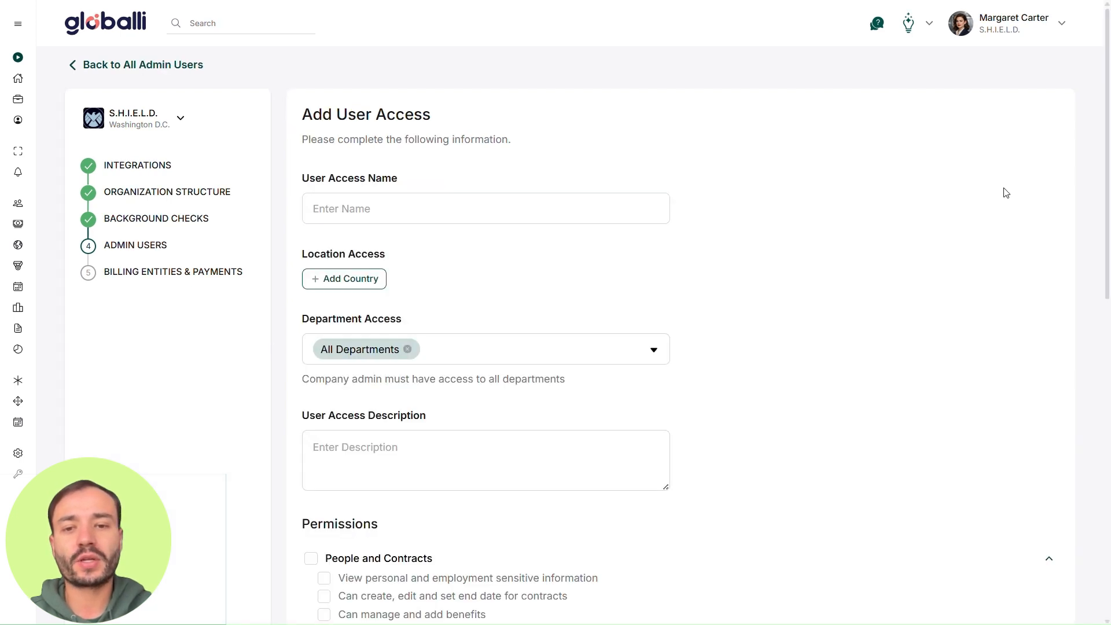
pyautogui.click(530, 207)
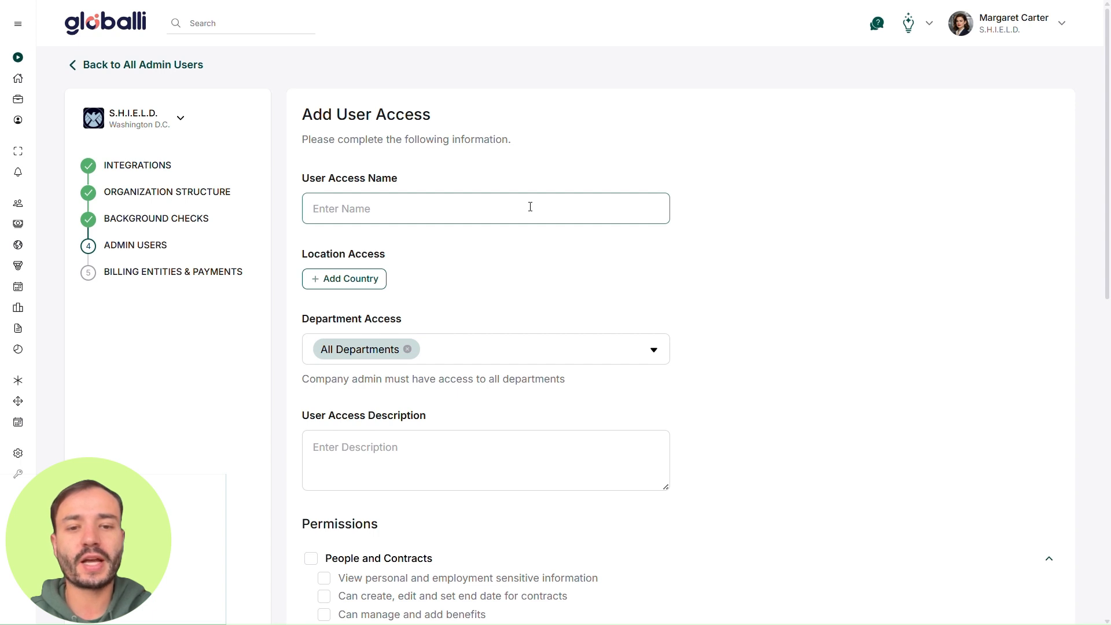
pyautogui.write('America')
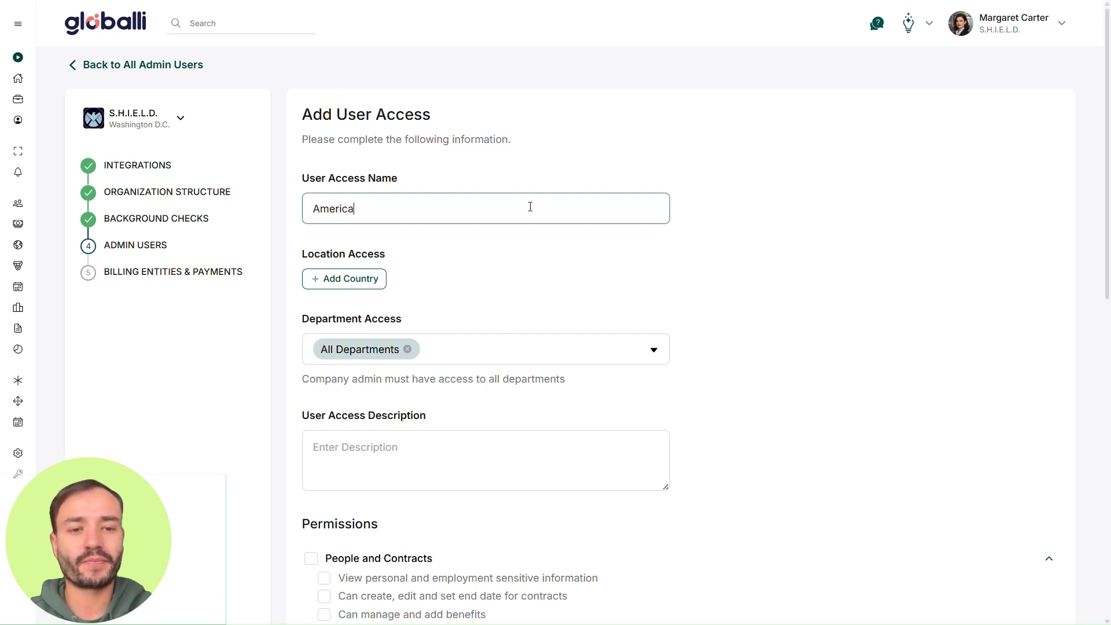
pyautogui.write(' Payroll Team')
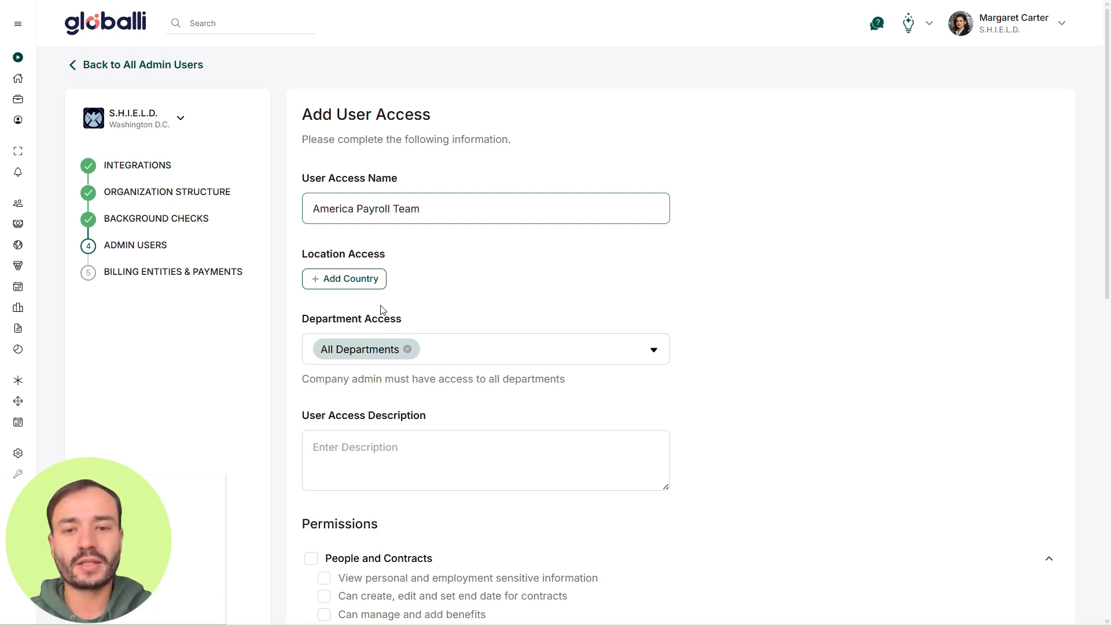
# Step: Set the location access to the South & Central America and North America & Caribbean regions
pyautogui.click(363, 285)
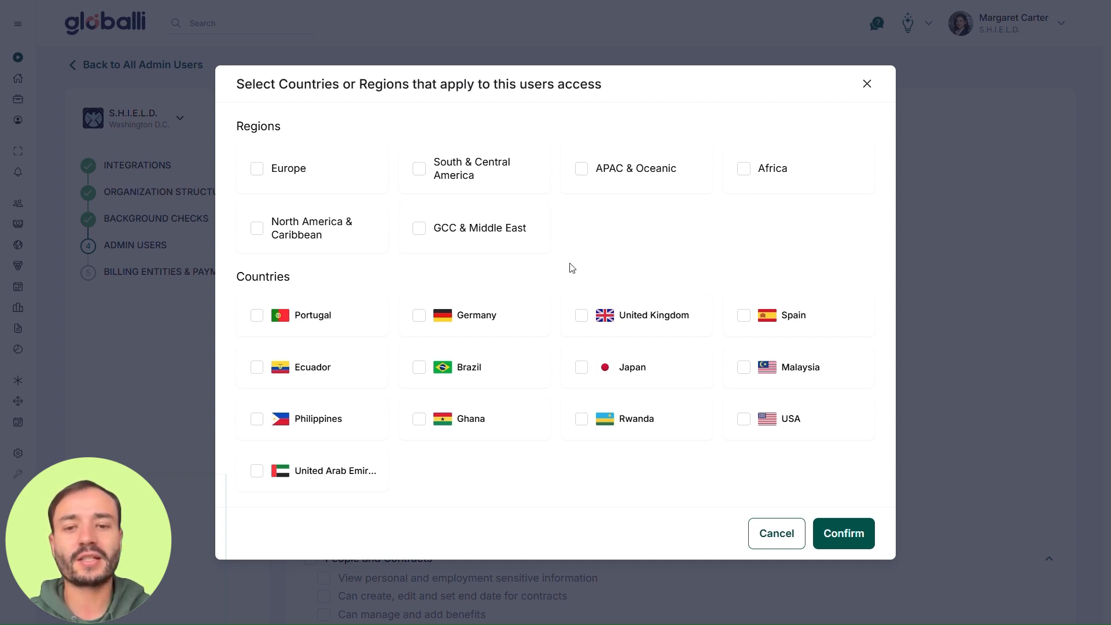
pyautogui.click(420, 169)
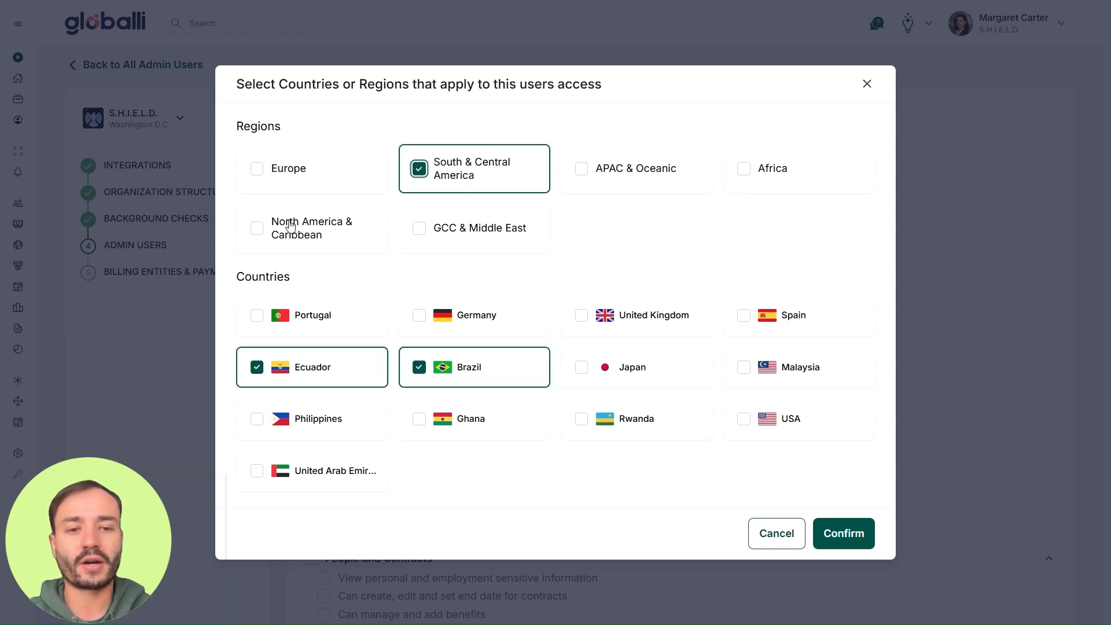
pyautogui.click(258, 231)
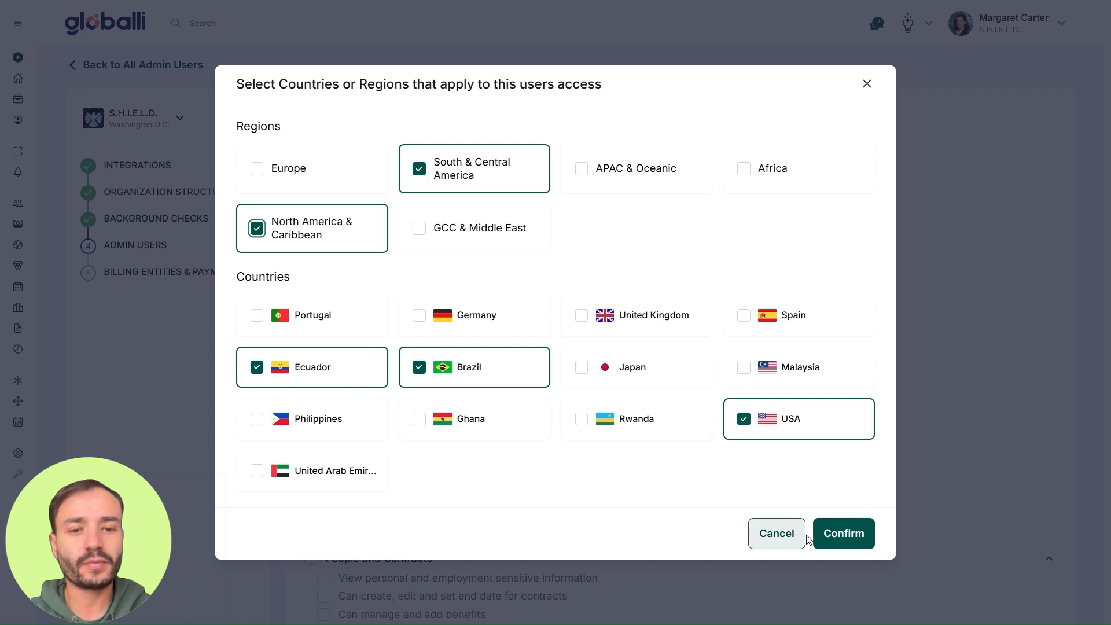
pyautogui.click(858, 536)
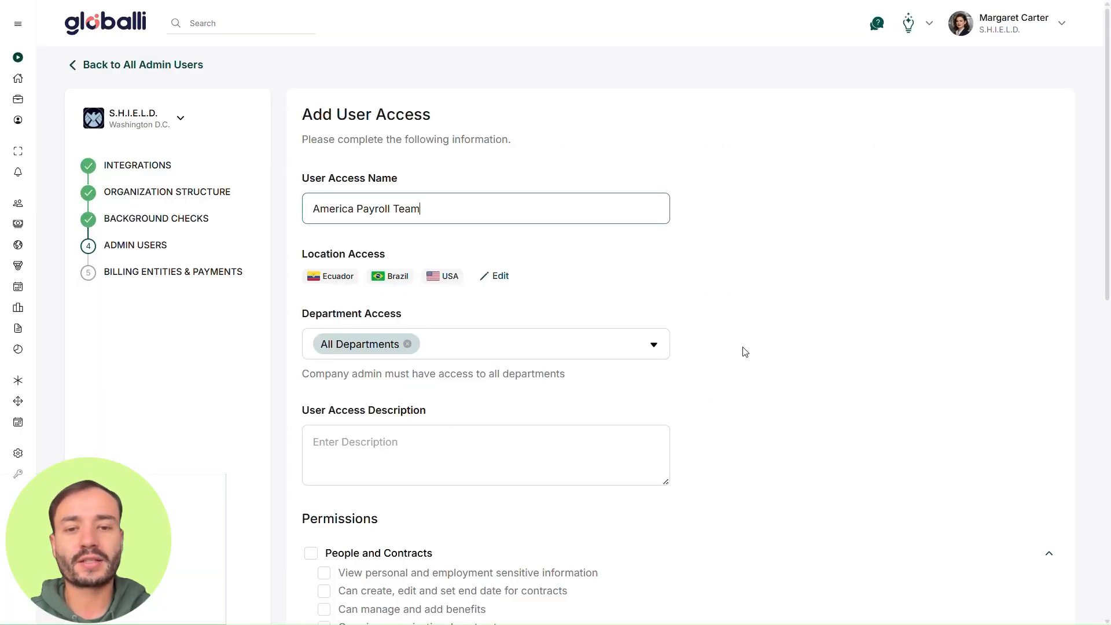
# Step: Fill in the user access description, stating that the role grants access to payroll operations for countries in the Americas region
pyautogui.scroll(-3, 743, 351)
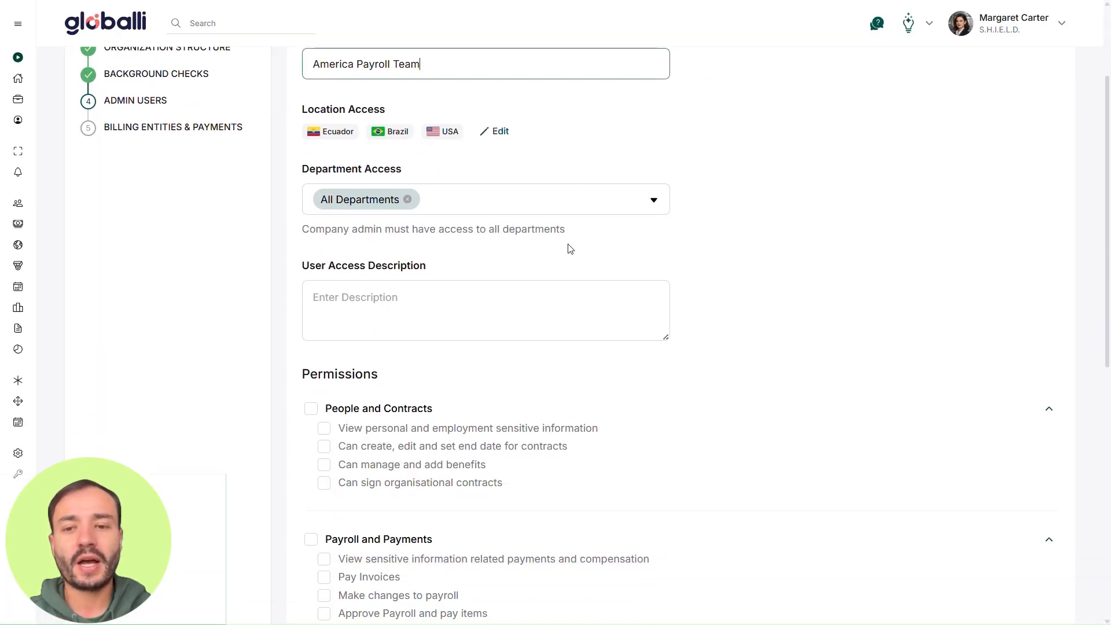
pyautogui.scroll(-1, 571, 249)
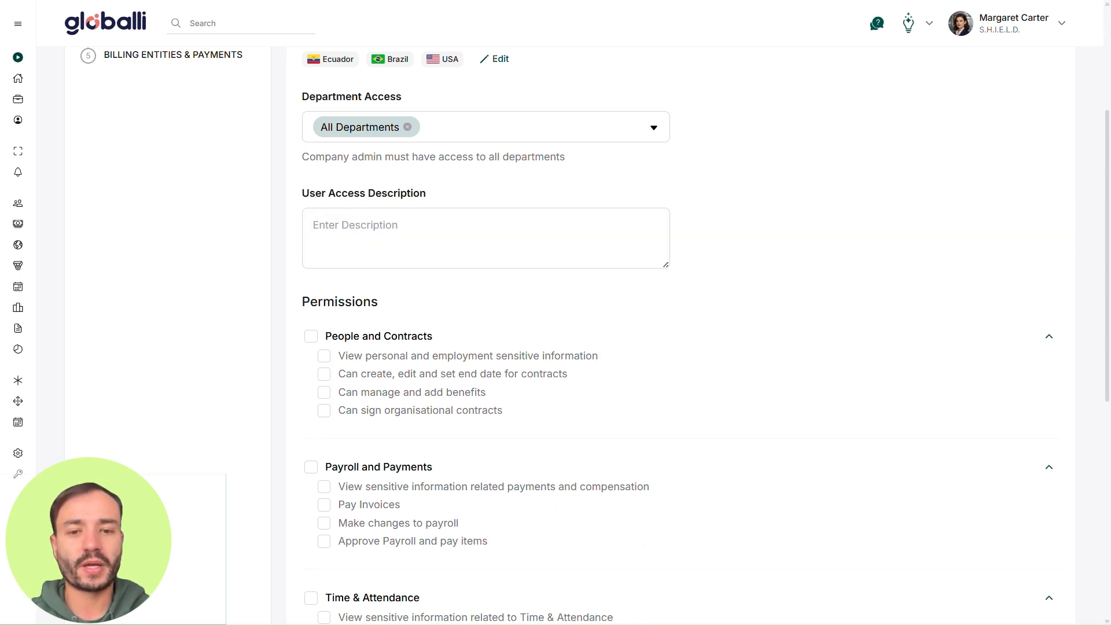
pyautogui.click(595, 228)
pyautogui.write('This role grants access to payroll operations for countries in the Americas region. Users can manage employee payroll data, review and process payroll runs, validate paycodes and deductions, and generate standard payroll reports for assigned countries. Access is limited to regional payroll data only and does not include system configuration or global administrative permissions.')
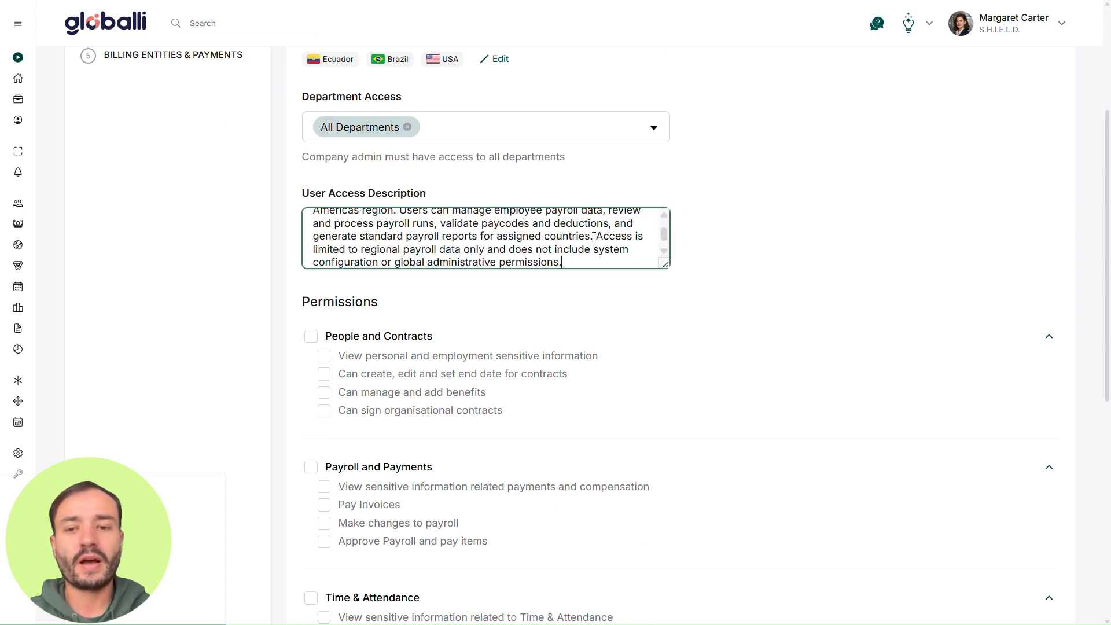
# Step: Grant all Payroll and Payments permissions plus adding entity, bank and payment related documentation, and create the user access
pyautogui.scroll(-2, 769, 248)
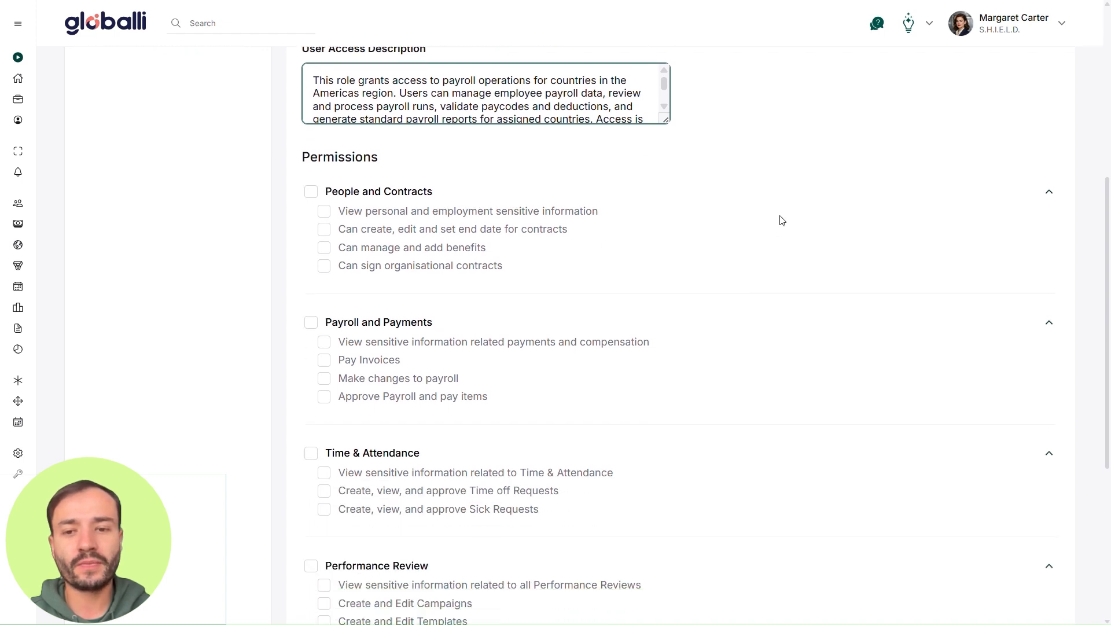
pyautogui.scroll(-1, 782, 220)
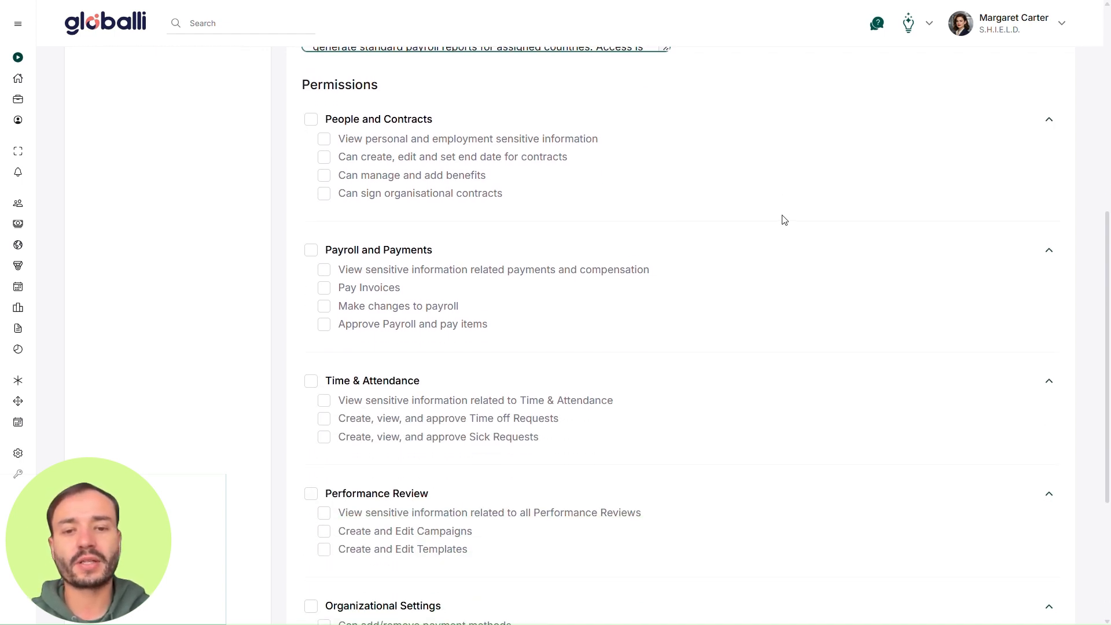
pyautogui.scroll(-2, 573, 198)
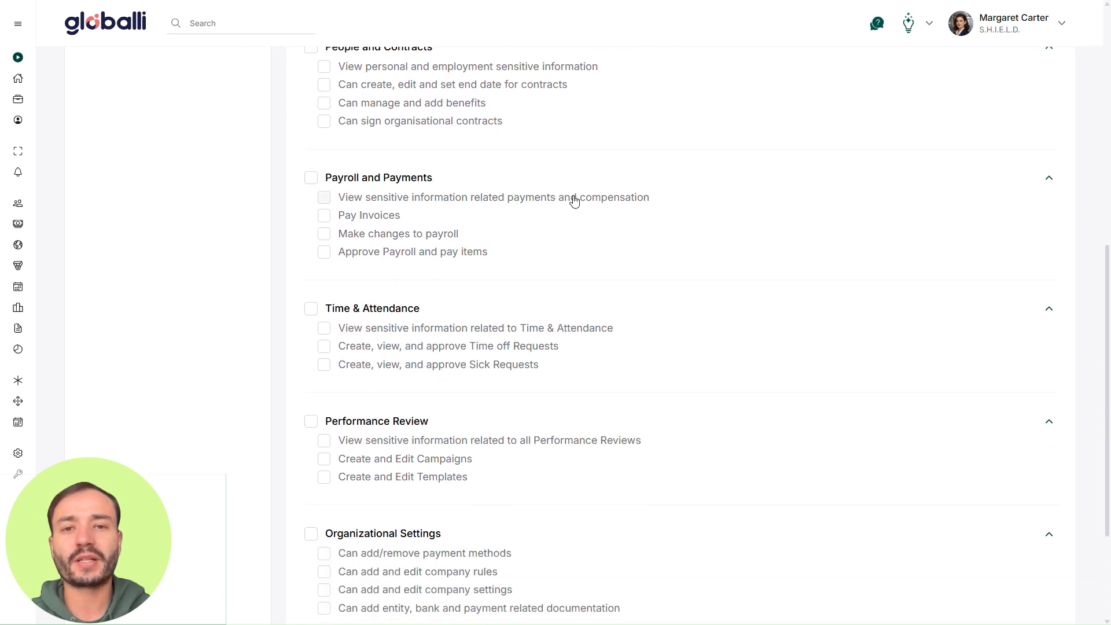
pyautogui.scroll(-1, 574, 200)
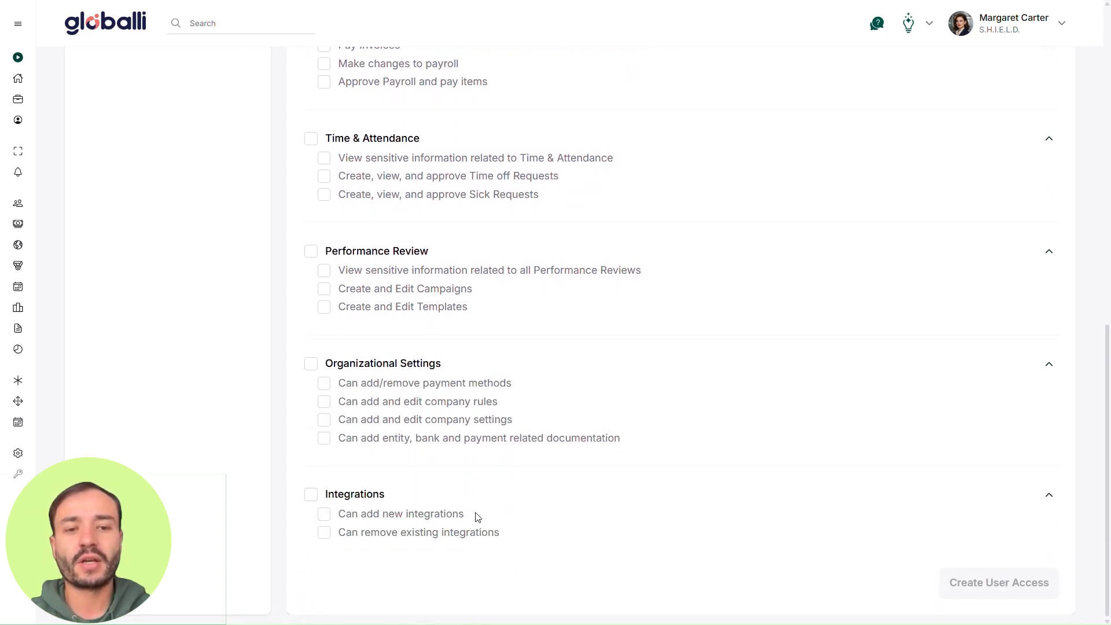
pyautogui.scroll(2, 533, 491)
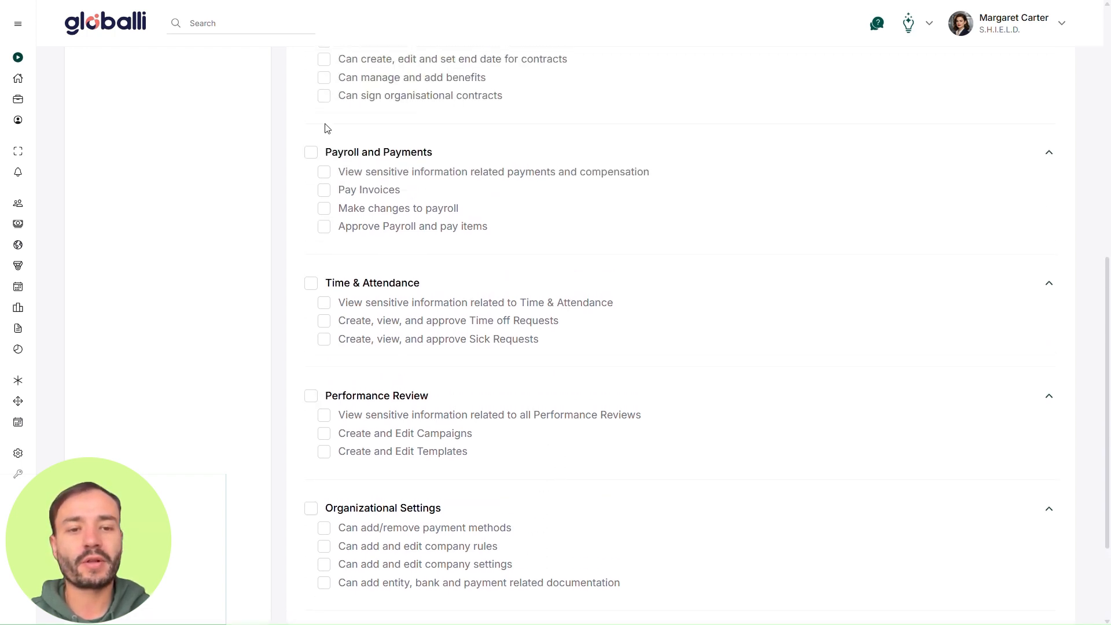
pyautogui.click(311, 152)
pyautogui.scroll(-2, 690, 194)
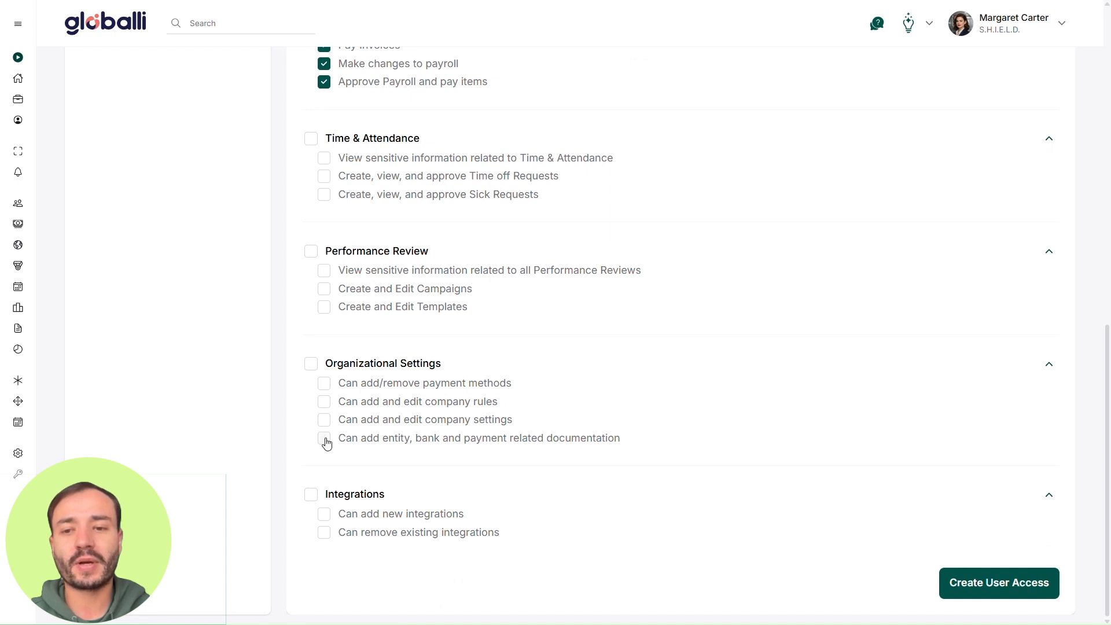
pyautogui.click(324, 438)
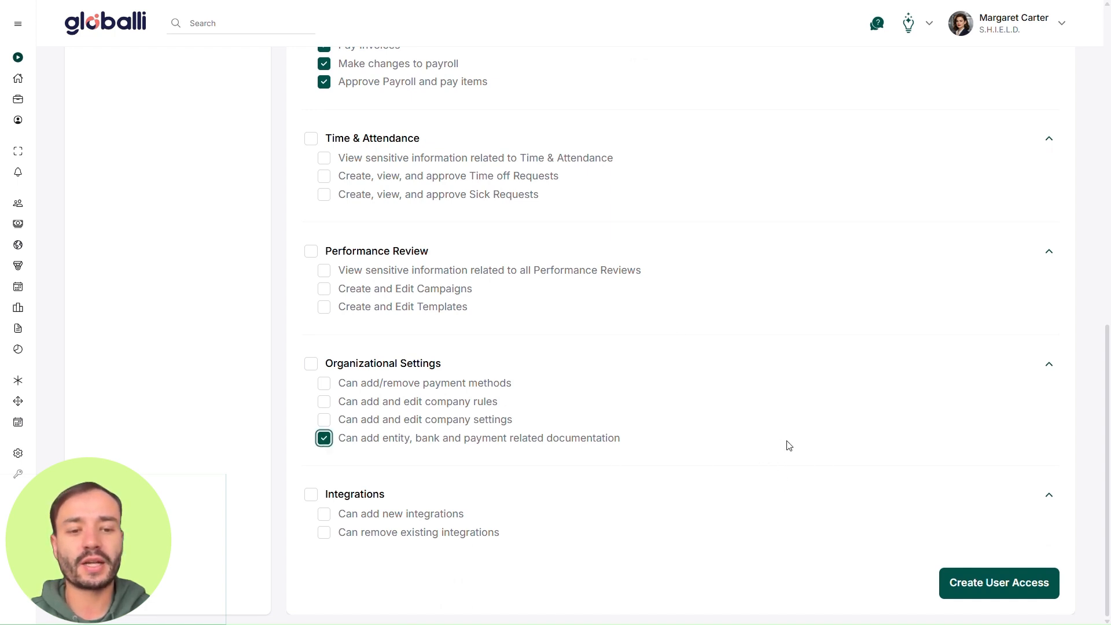
pyautogui.click(1002, 584)
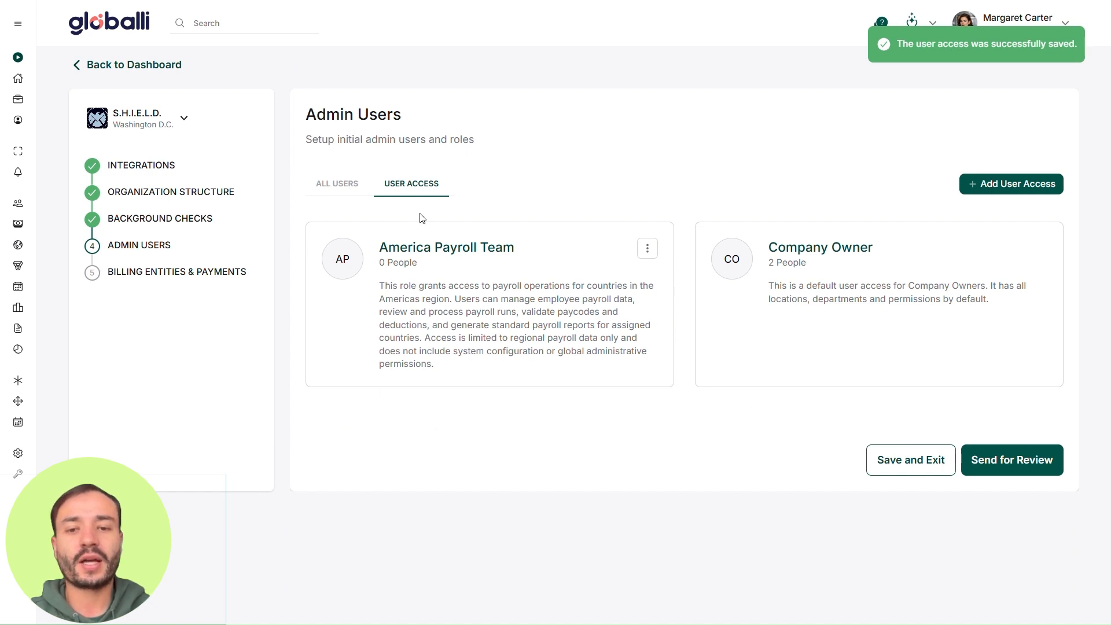
# Step: Start adding a new admin user and fill in the first name, last name and work email
pyautogui.click(353, 193)
pyautogui.click(1016, 186)
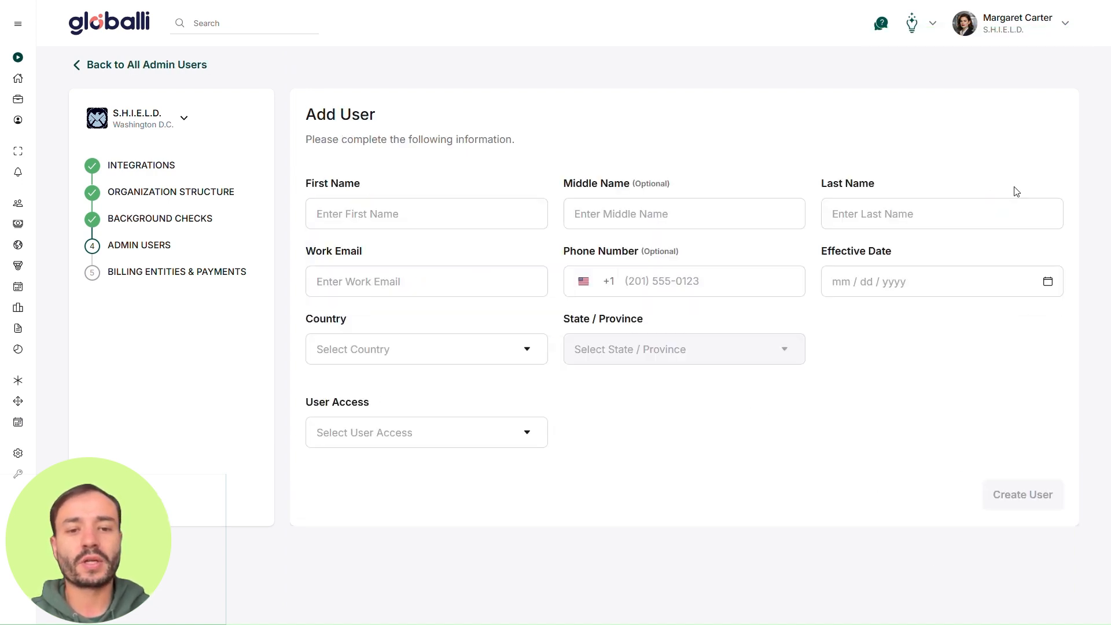
pyautogui.click(413, 215)
pyautogui.write('Natalie')
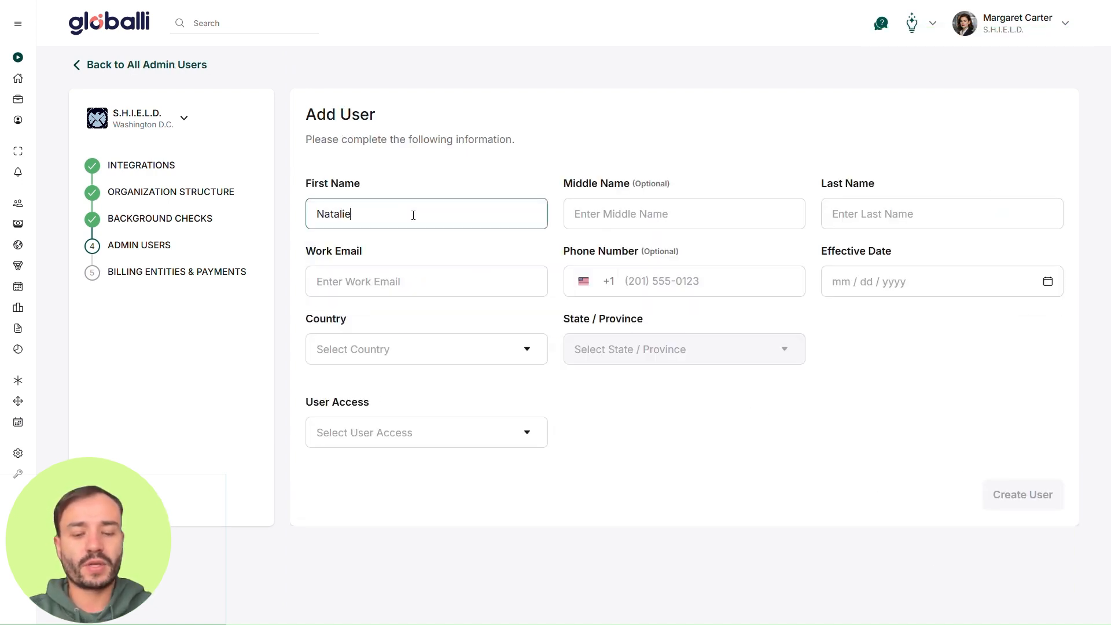
pyautogui.press('Tab')
pyautogui.press('Tab')
pyautogui.write('Price')
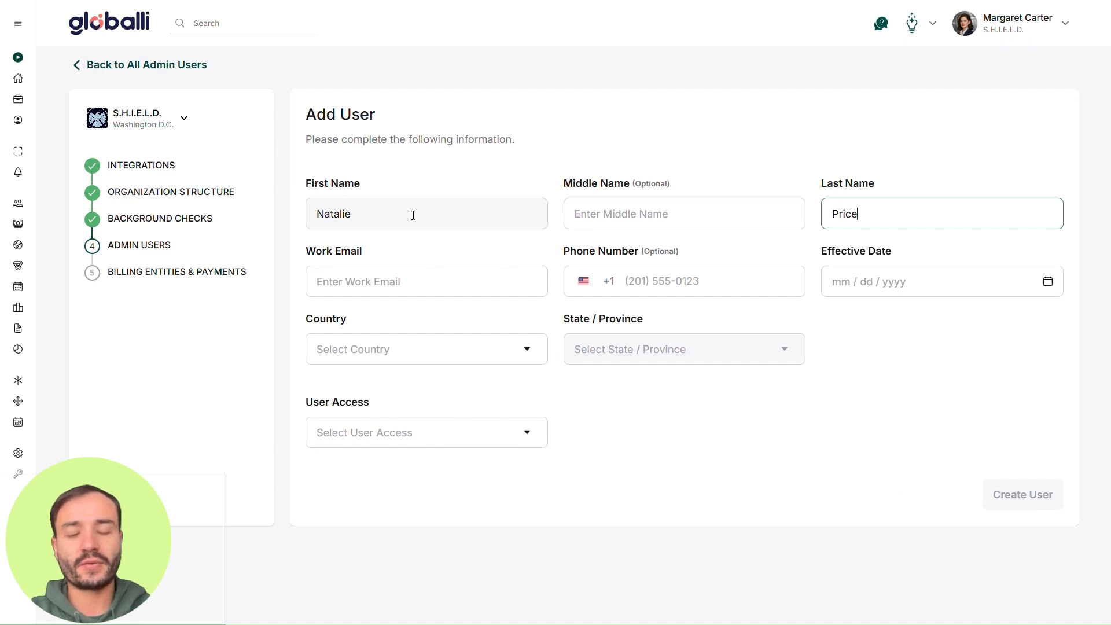
pyautogui.click(437, 292)
pyautogui.hotkey('ctrl', 'v')
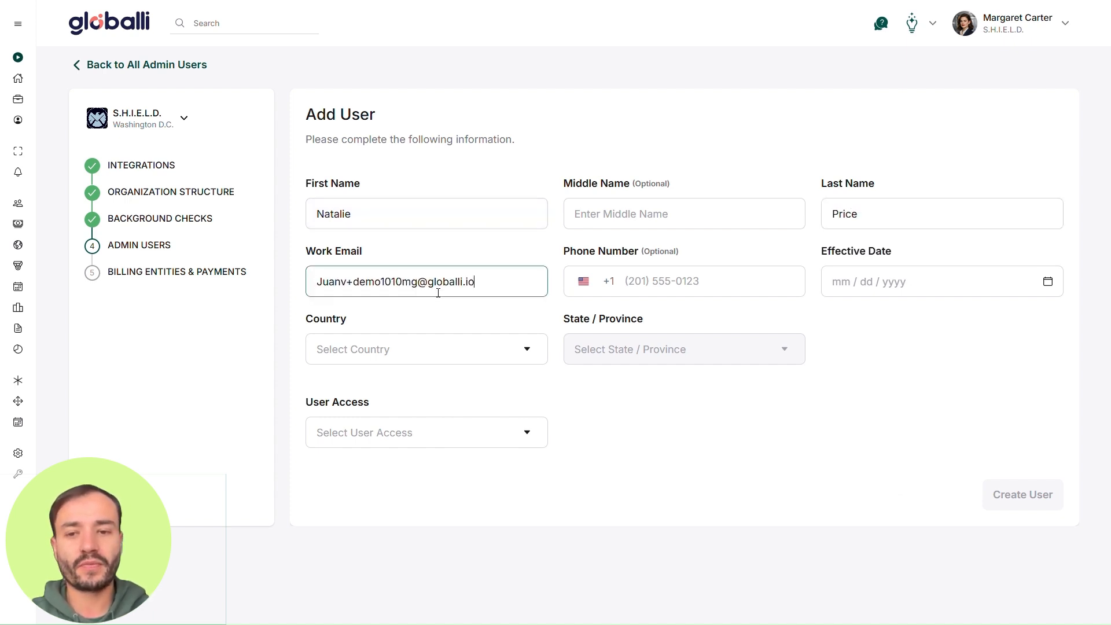
# Step: Enter the new admin user's phone number and set the effective date to 01/01/2026
pyautogui.click(686, 283)
pyautogui.write('201) 55')
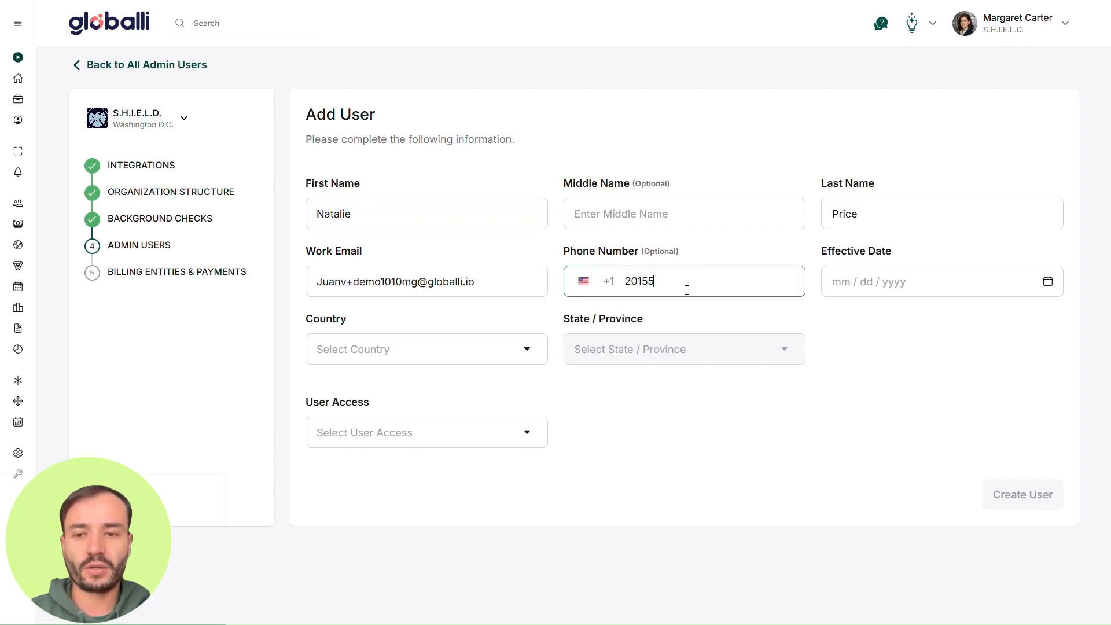
pyautogui.write('5-0123')
pyautogui.click(920, 293)
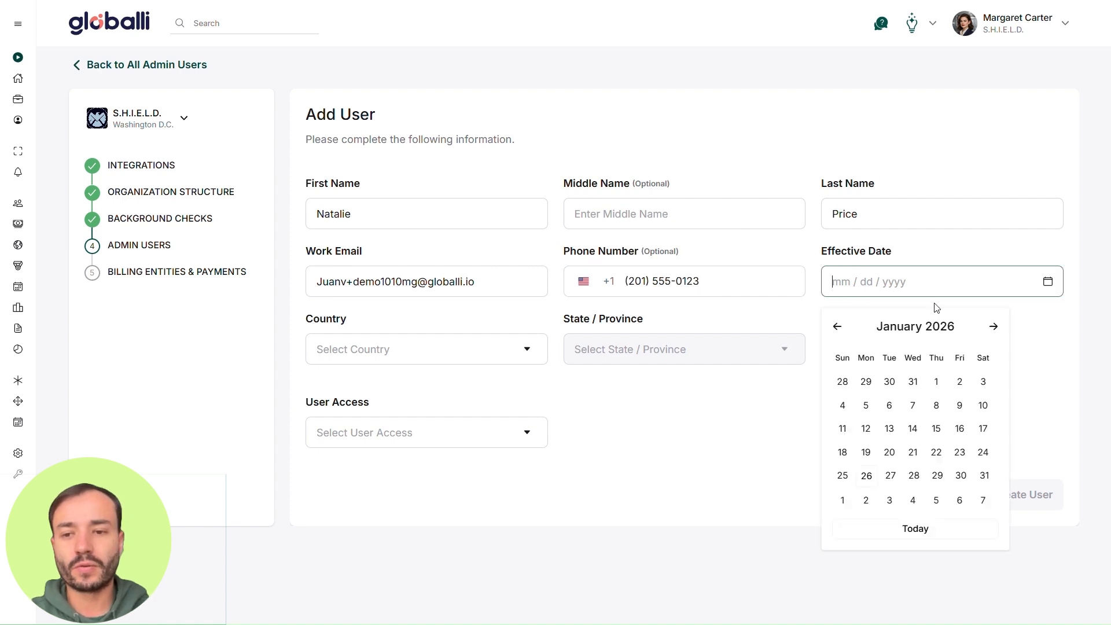
pyautogui.click(936, 380)
# Step: Set the new admin user's country to USA and the state to Alabama
pyautogui.click(513, 357)
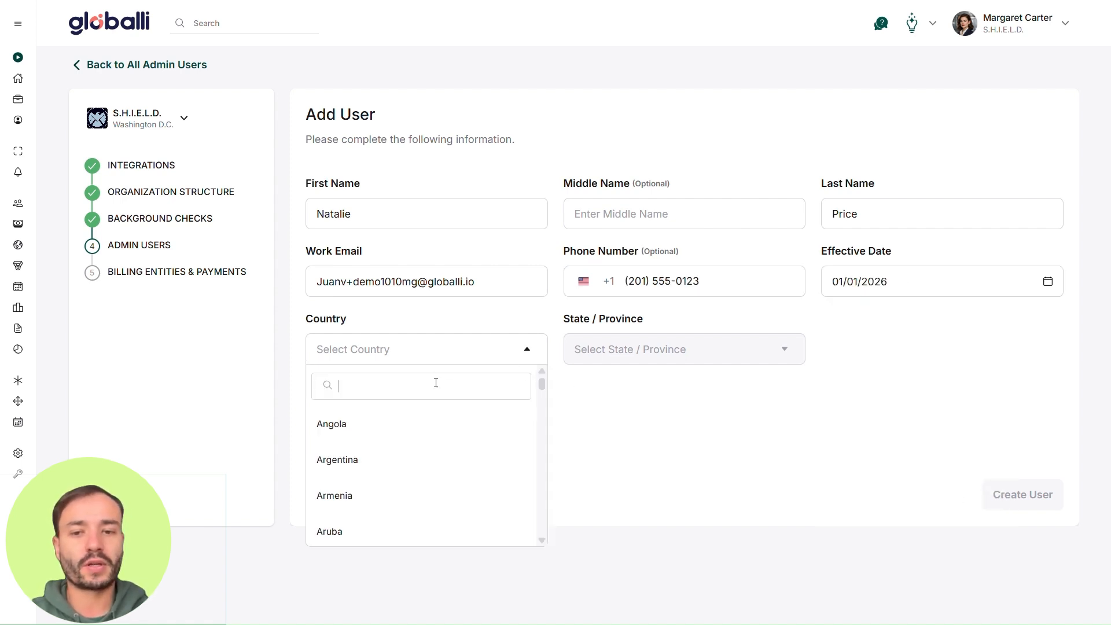
pyautogui.write('usa')
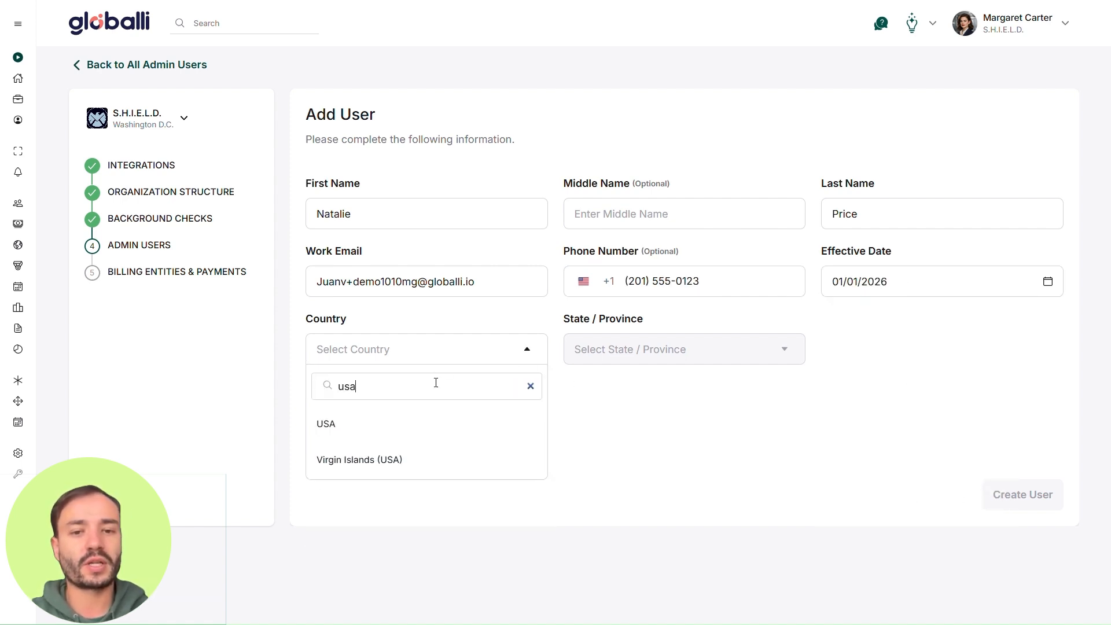
pyautogui.click(364, 424)
pyautogui.click(688, 359)
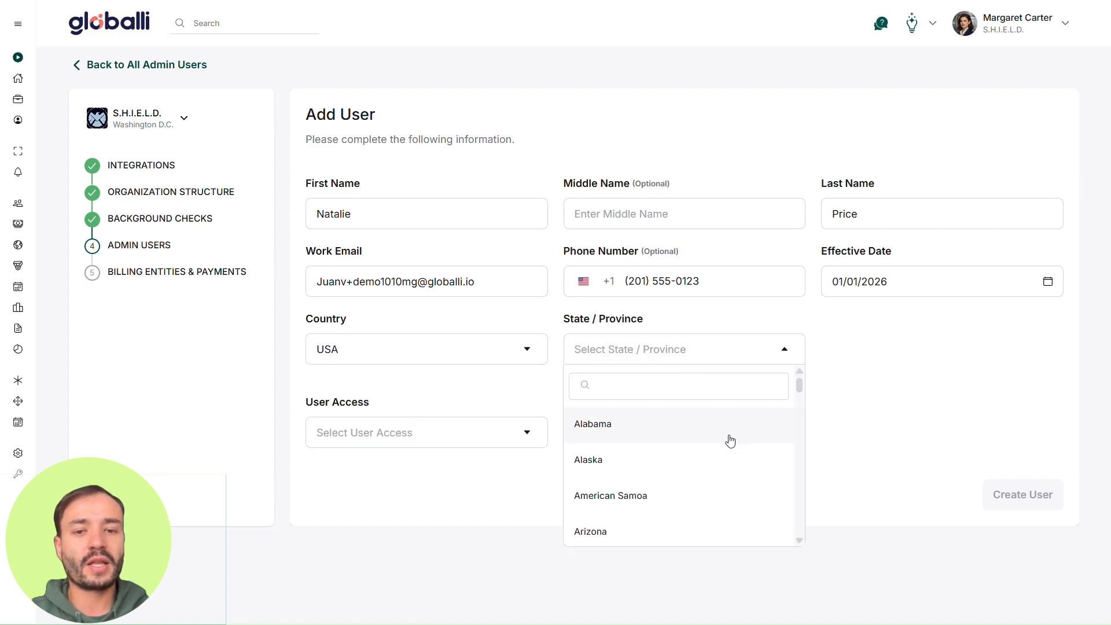
pyautogui.click(697, 441)
# Step: Assign the America Payroll Team user access to the new admin user and create the user
pyautogui.click(479, 444)
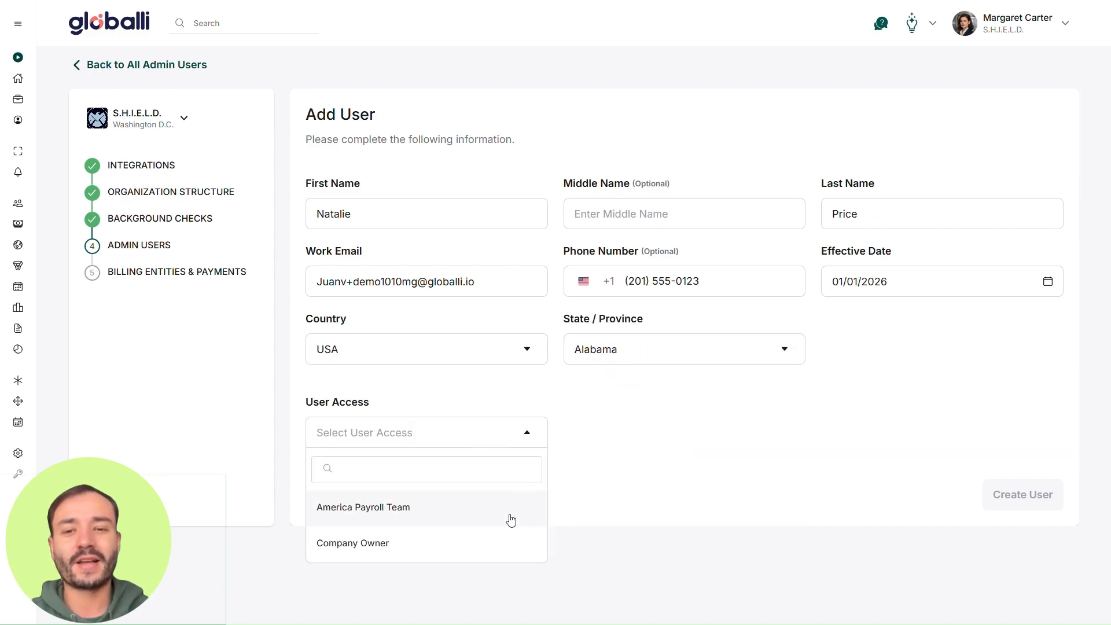
pyautogui.click(461, 524)
pyautogui.scroll(-4, 966, 384)
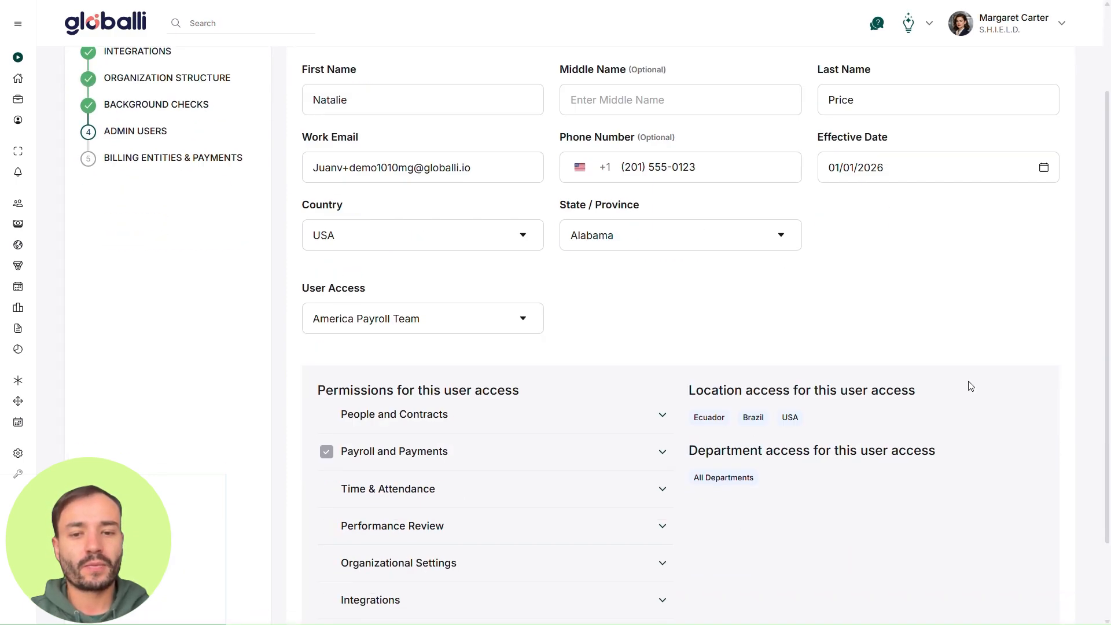
pyautogui.click(1022, 584)
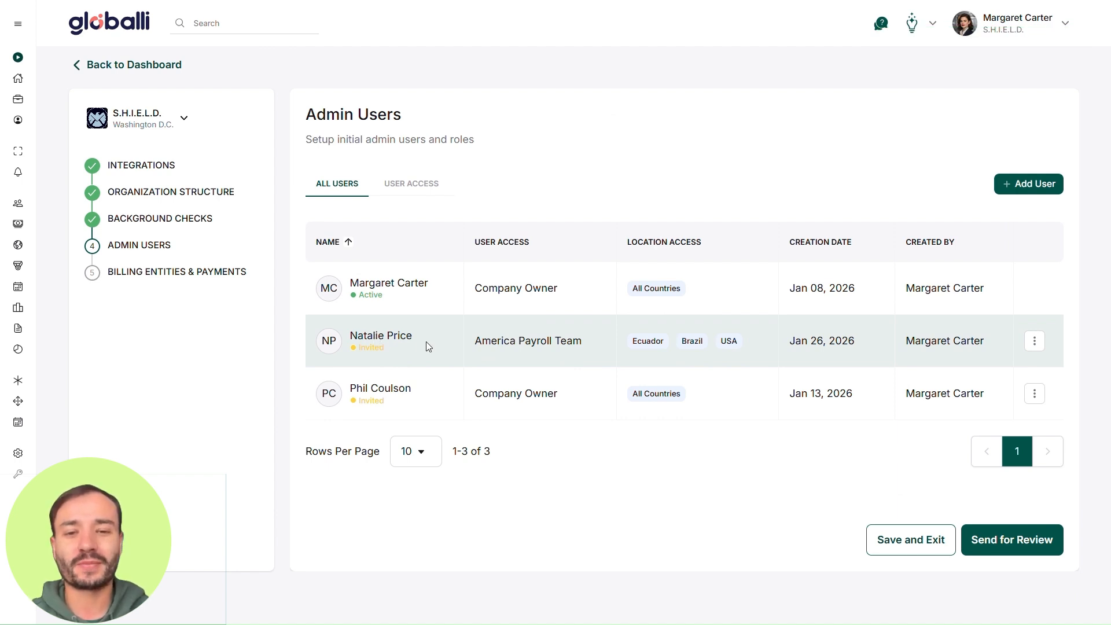
# Step: Send the Admin Users section for review and open the Billing Entities & Payments section
pyautogui.click(1040, 539)
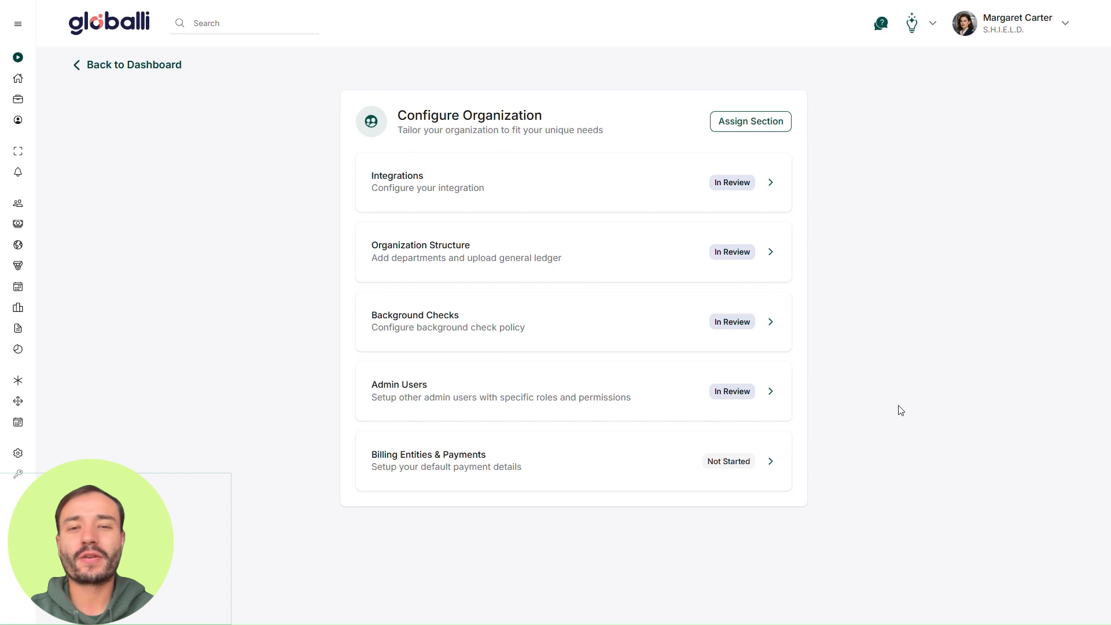
pyautogui.click(623, 467)
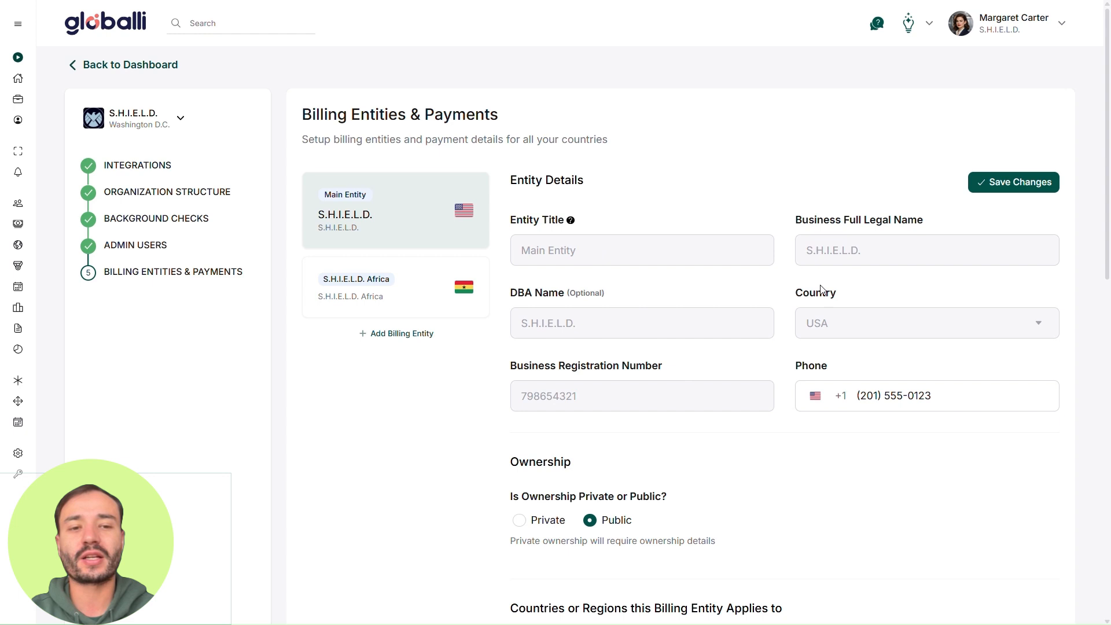
# Step: Review the main billing entity's details, ownership, applicable countries, billing details, billing address and available payment methods
pyautogui.scroll(-1, 821, 289)
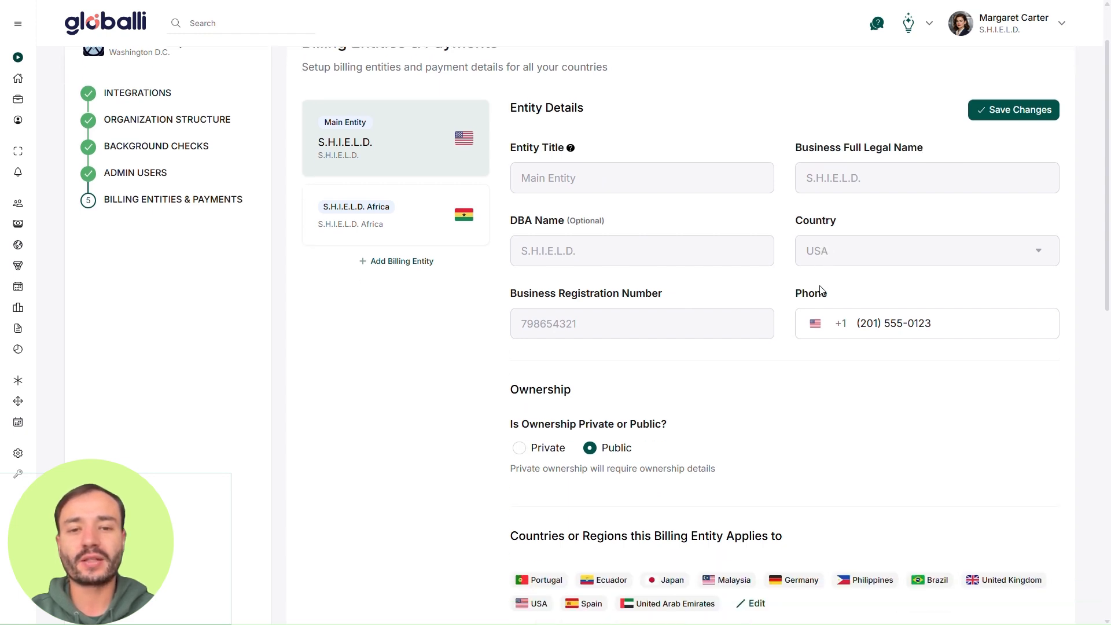
pyautogui.scroll(-2, 789, 226)
pyautogui.scroll(1, 694, 94)
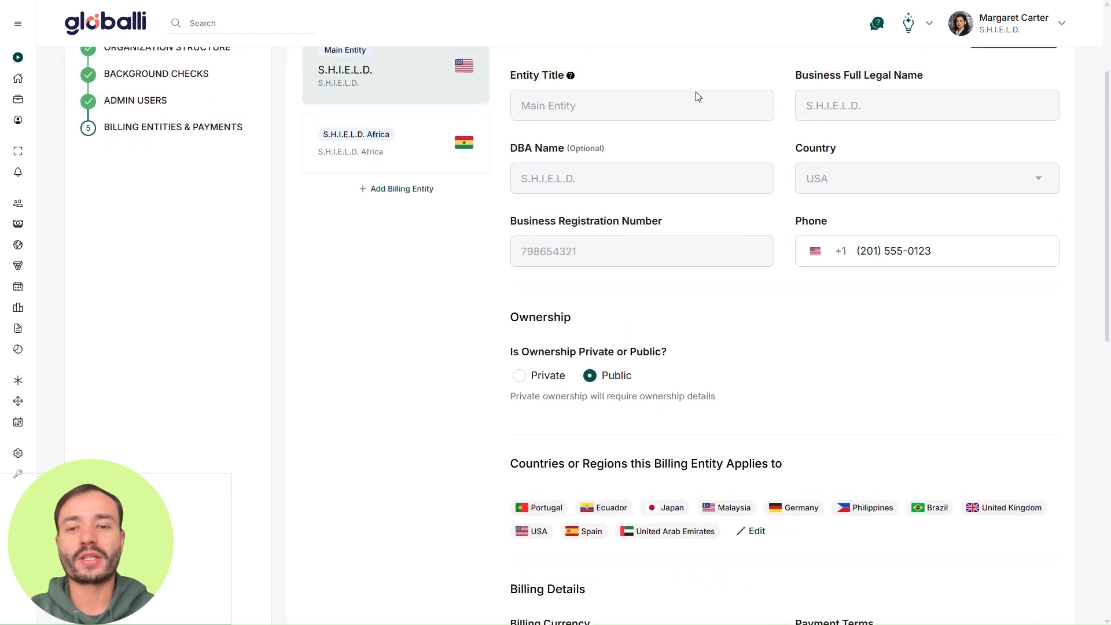
pyautogui.scroll(-1, 640, 193)
pyautogui.scroll(-2, 622, 250)
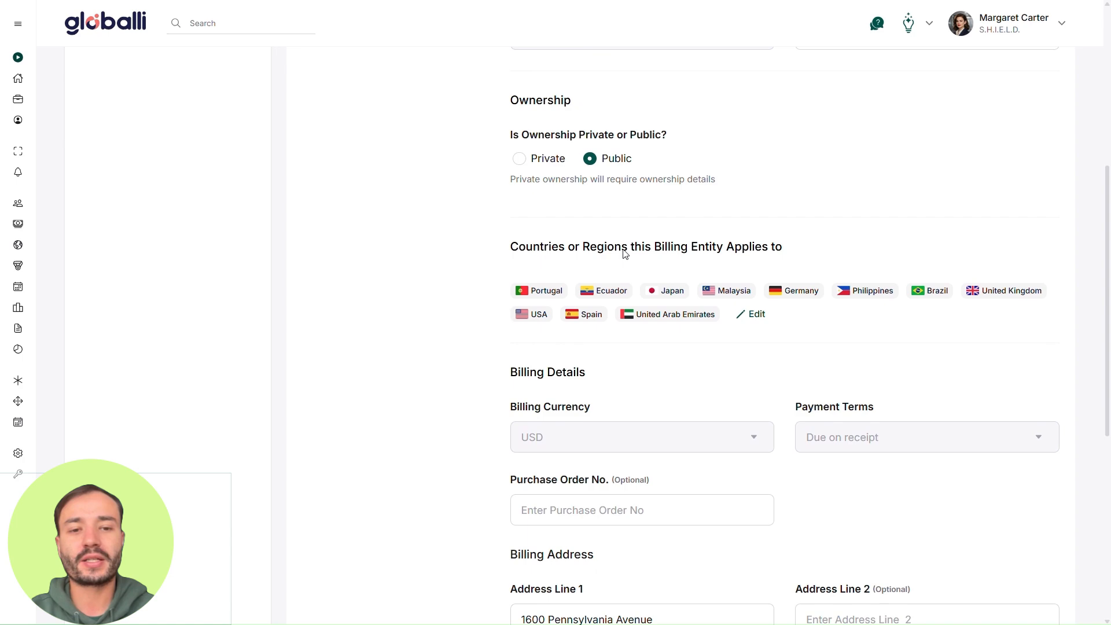
pyautogui.scroll(-2, 800, 272)
pyautogui.scroll(-4, 633, 290)
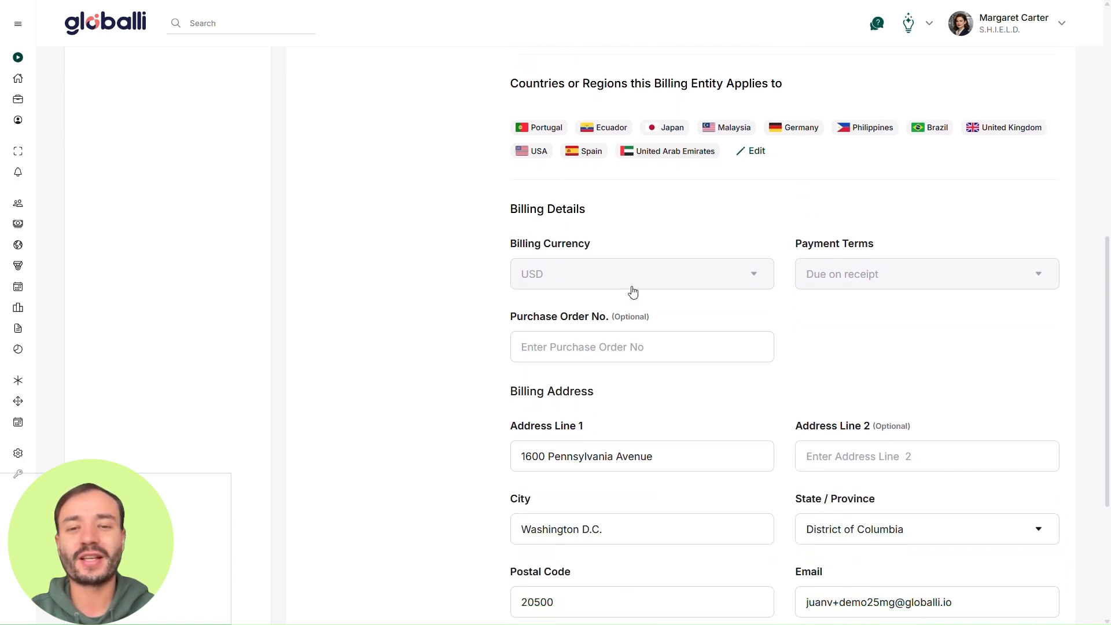
pyautogui.click(678, 476)
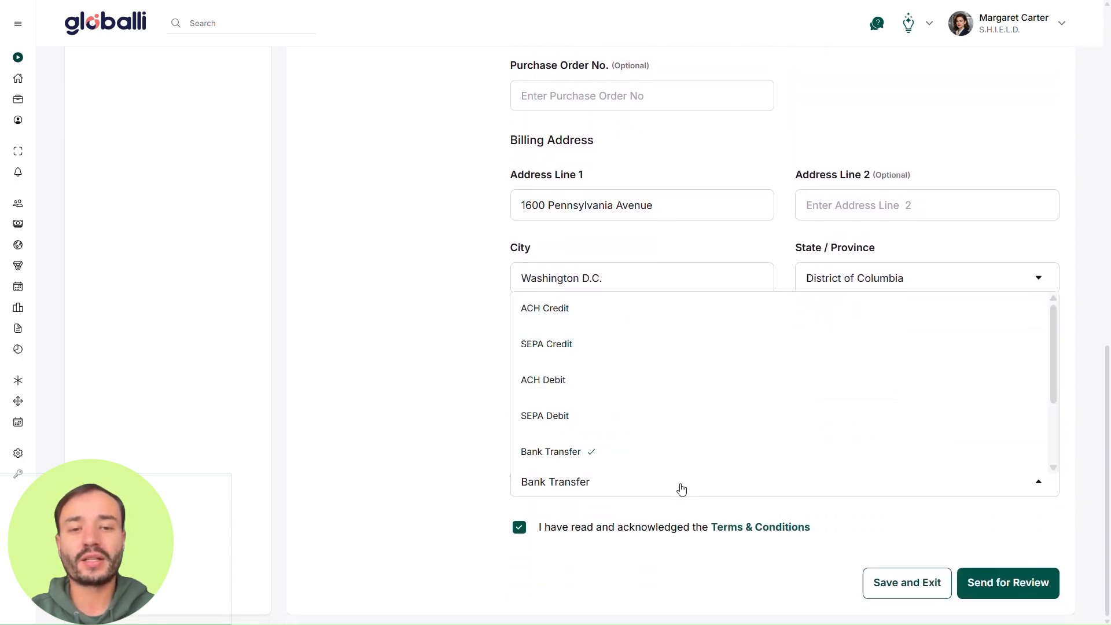
pyautogui.click(680, 486)
pyautogui.scroll(8, 680, 487)
pyautogui.scroll(3, 682, 489)
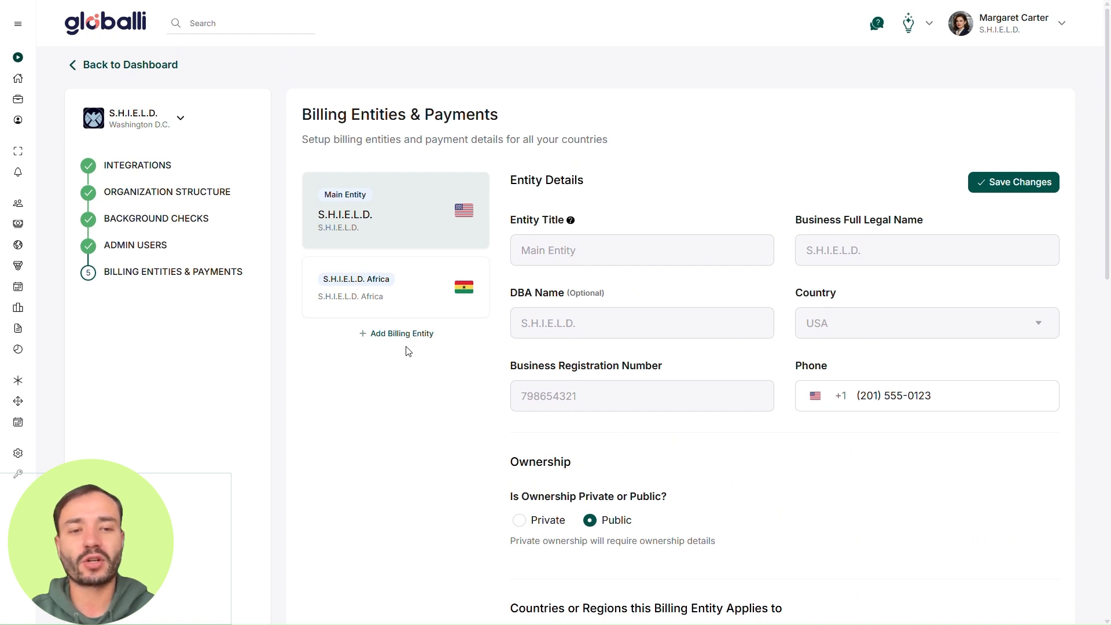
# Step: Check the S.H.I.E.L.D. Africa billing entity's details from ownership through payment method, and save and exit the section
pyautogui.click(427, 296)
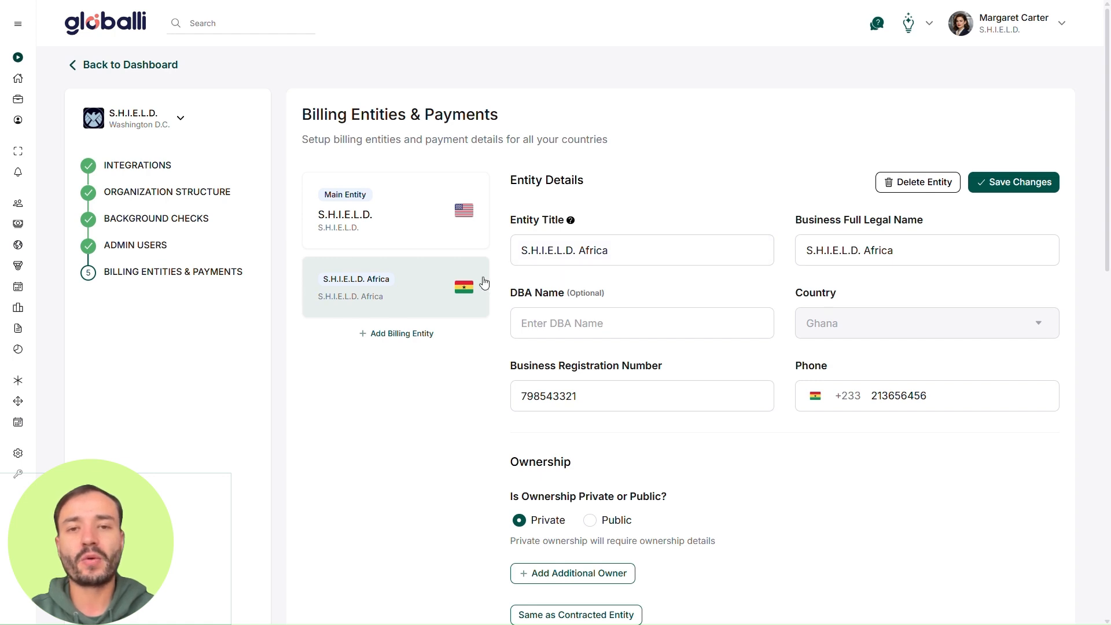
pyautogui.scroll(-1, 660, 244)
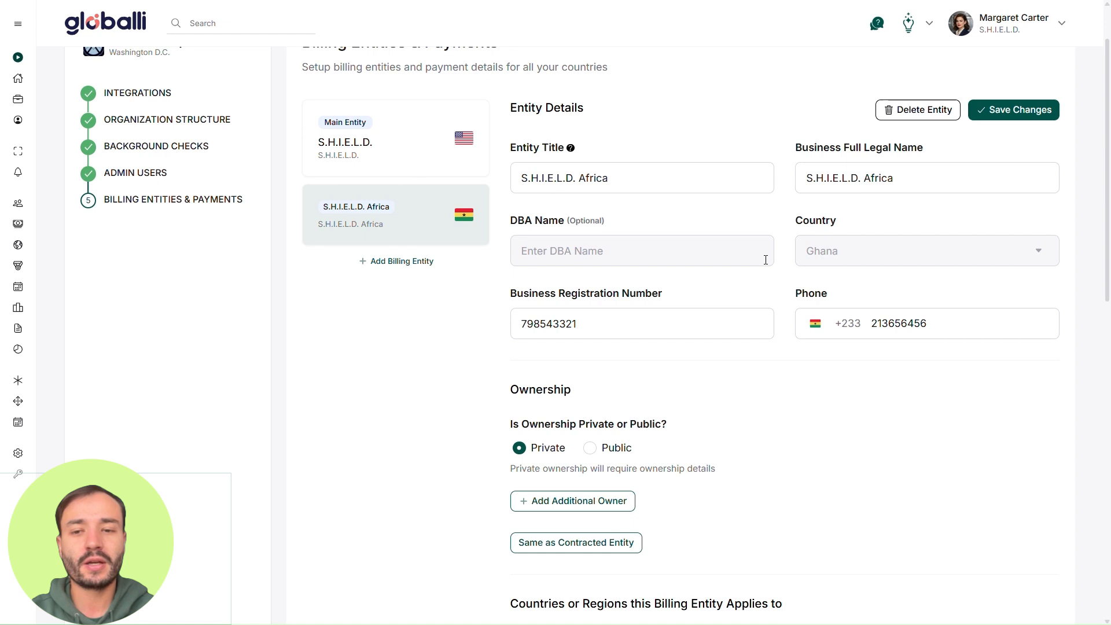
pyautogui.scroll(-6, 765, 260)
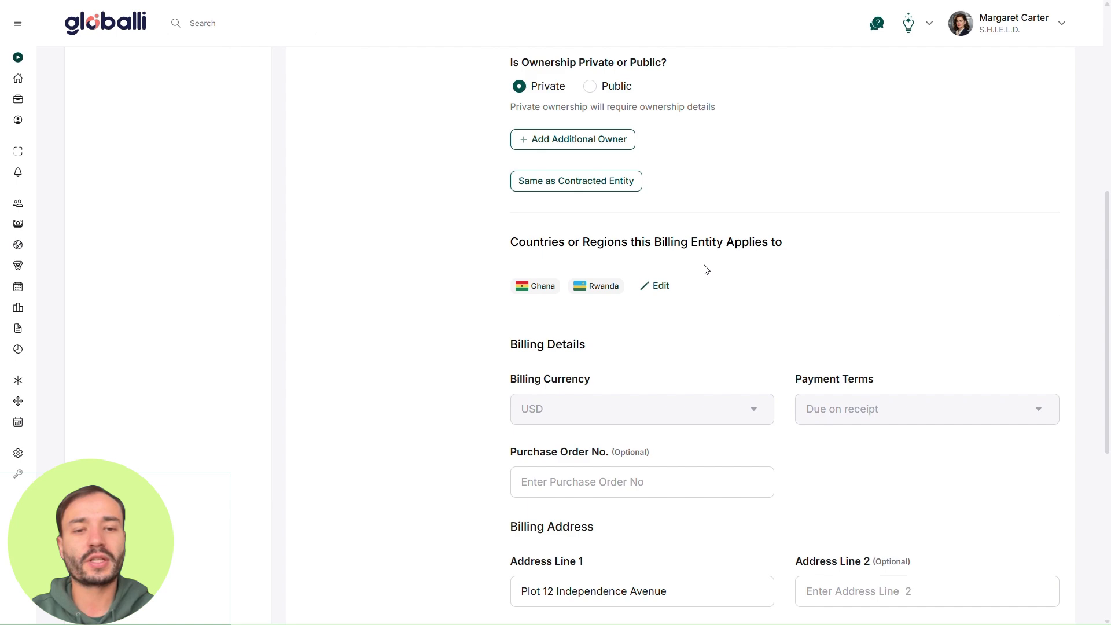
pyautogui.scroll(-2, 706, 269)
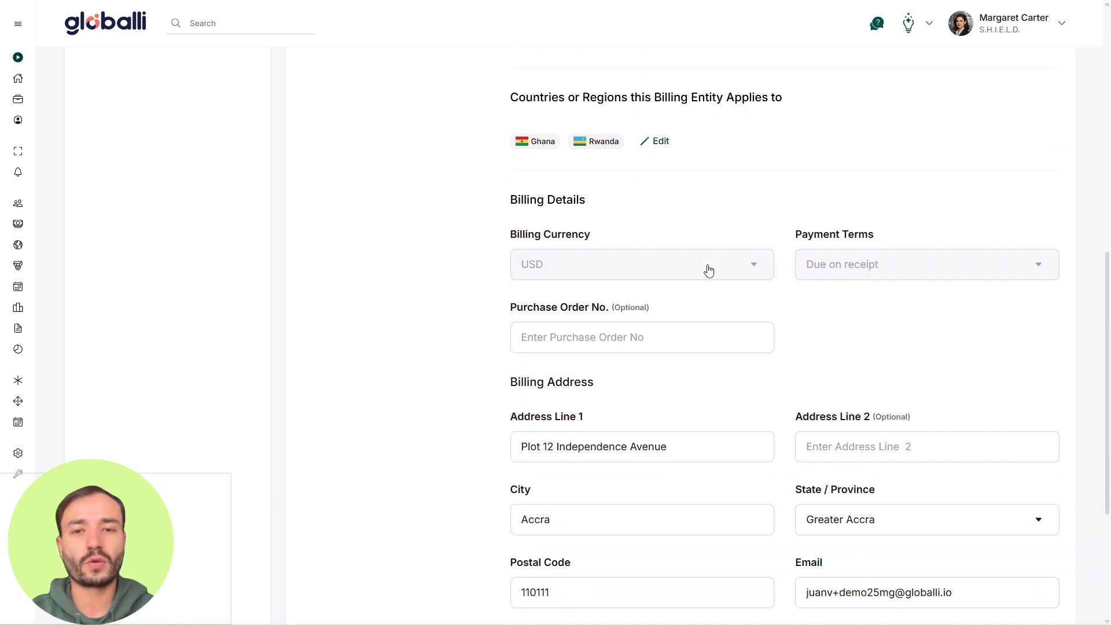
pyautogui.scroll(-4, 709, 270)
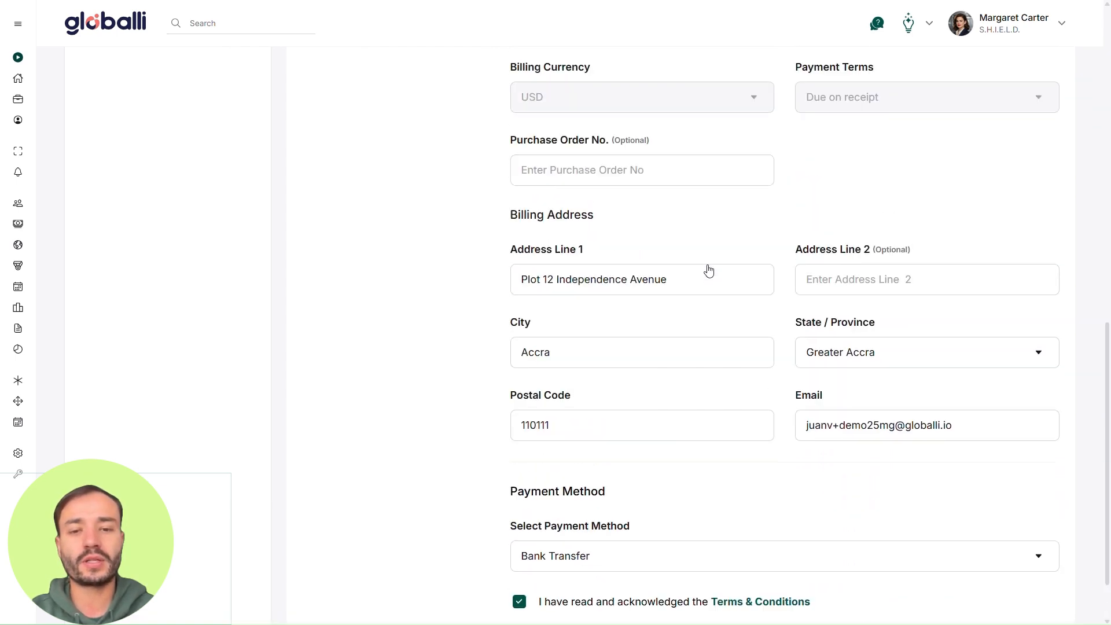
pyautogui.click(920, 579)
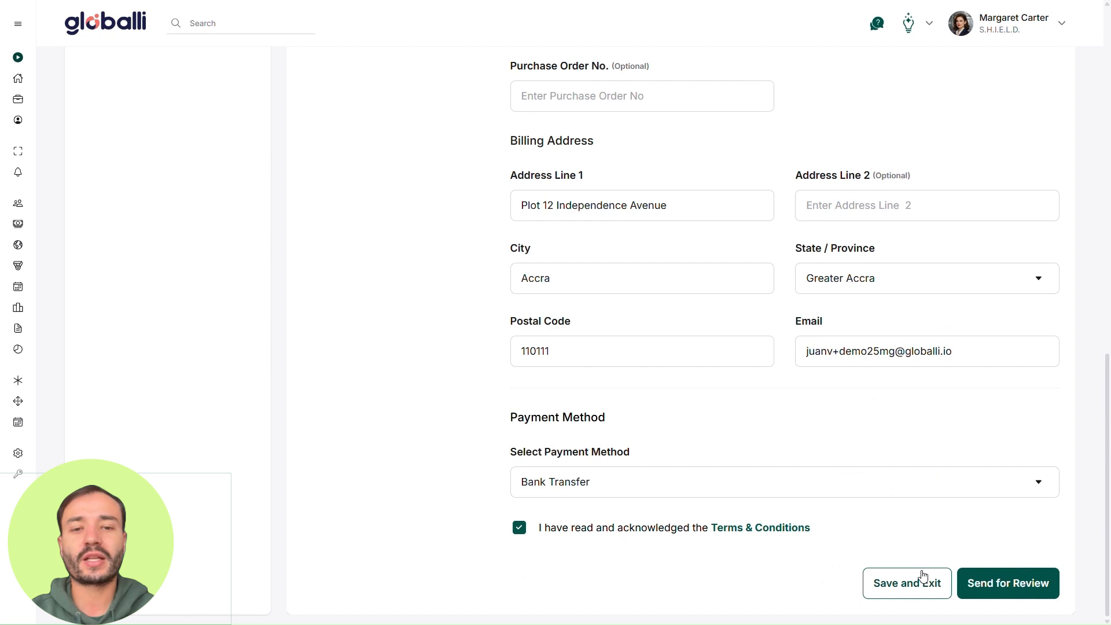